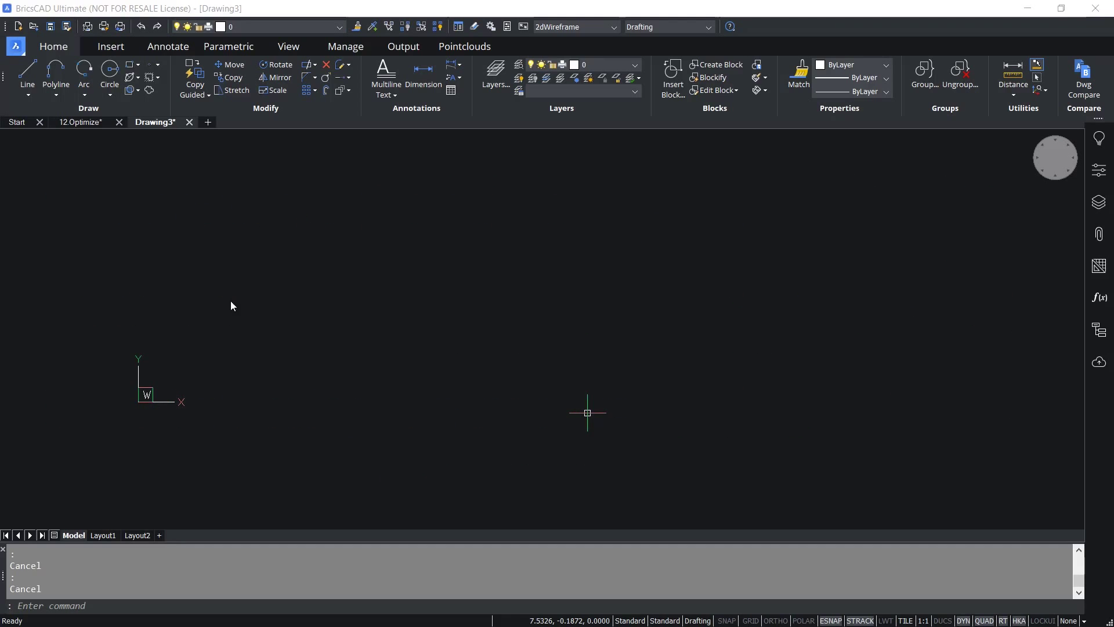
Attach the raster image 'Paper drawing.jpg' with default settings and place it in the drawing.
left_click(111, 46)
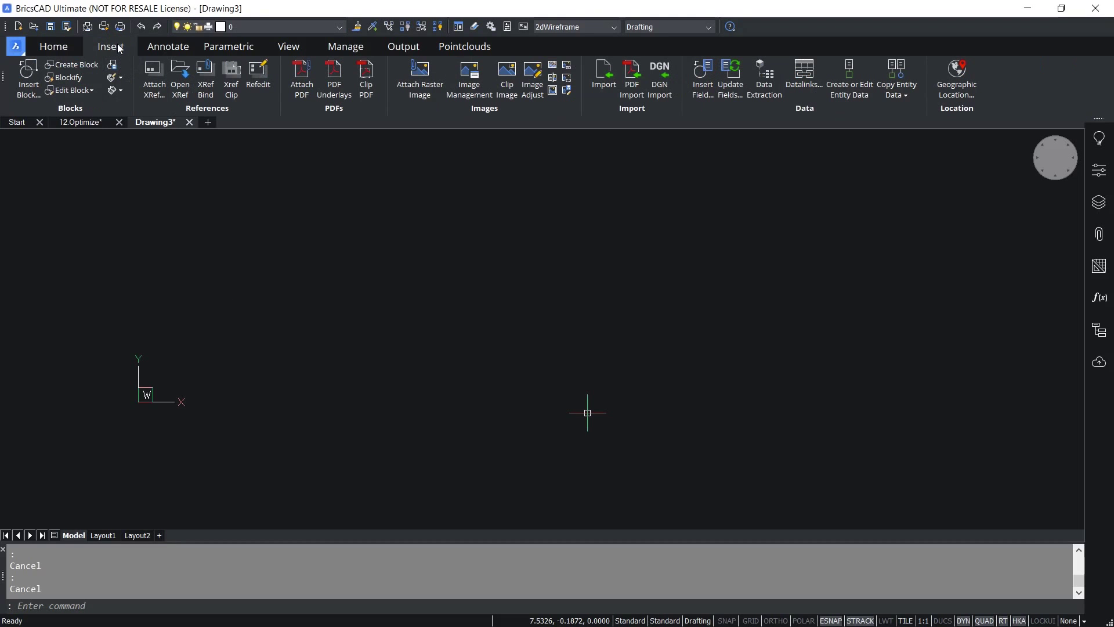
left_click(421, 76)
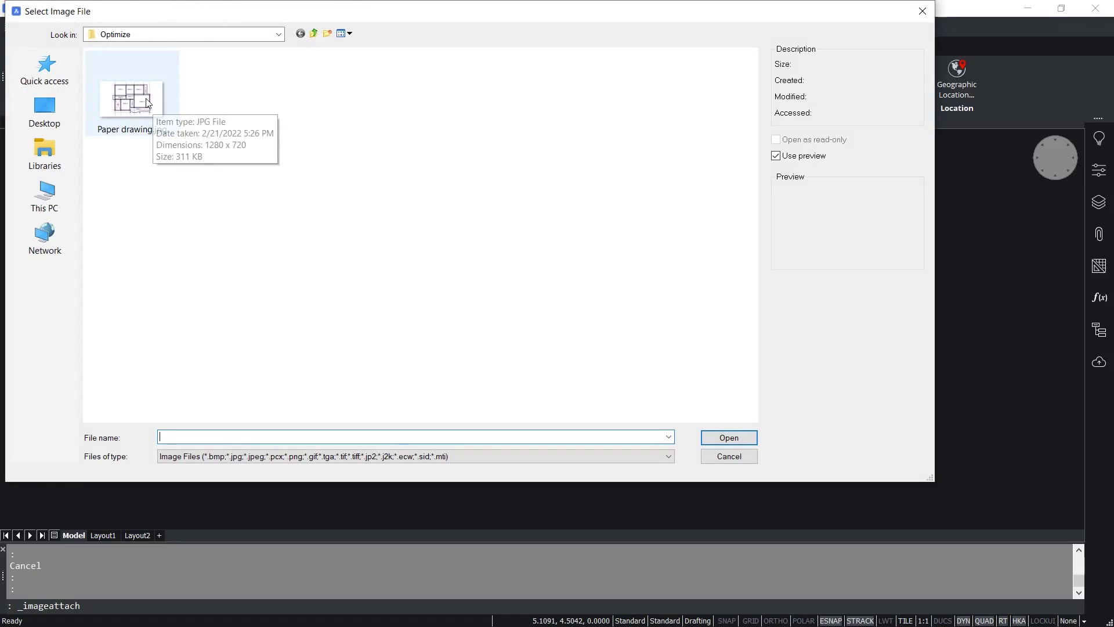
left_click(146, 102)
left_click(722, 437)
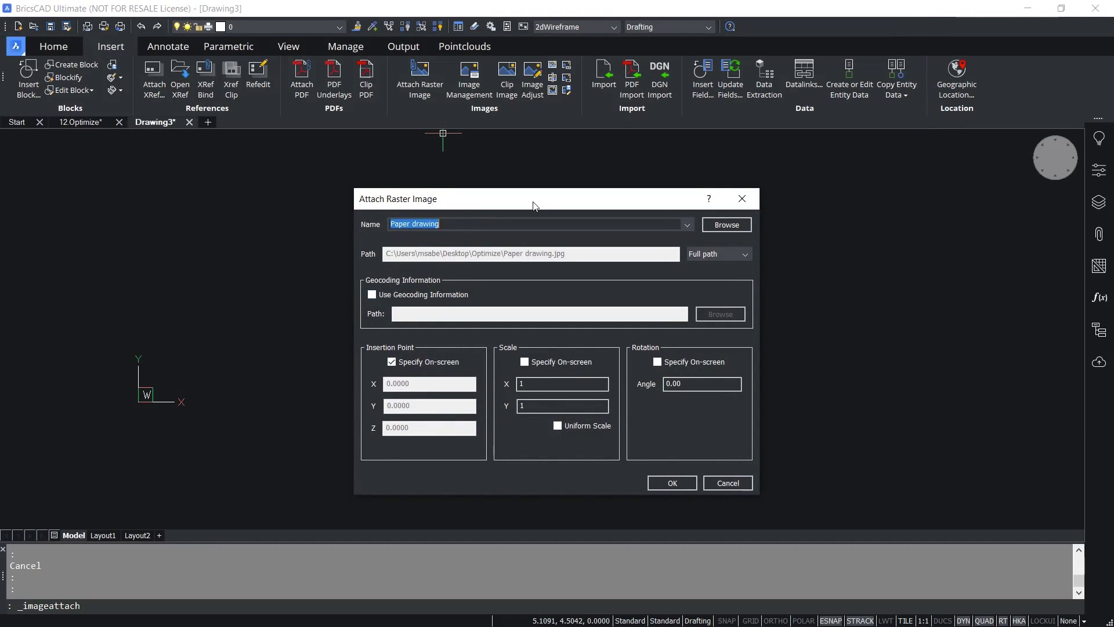
left_click(671, 485)
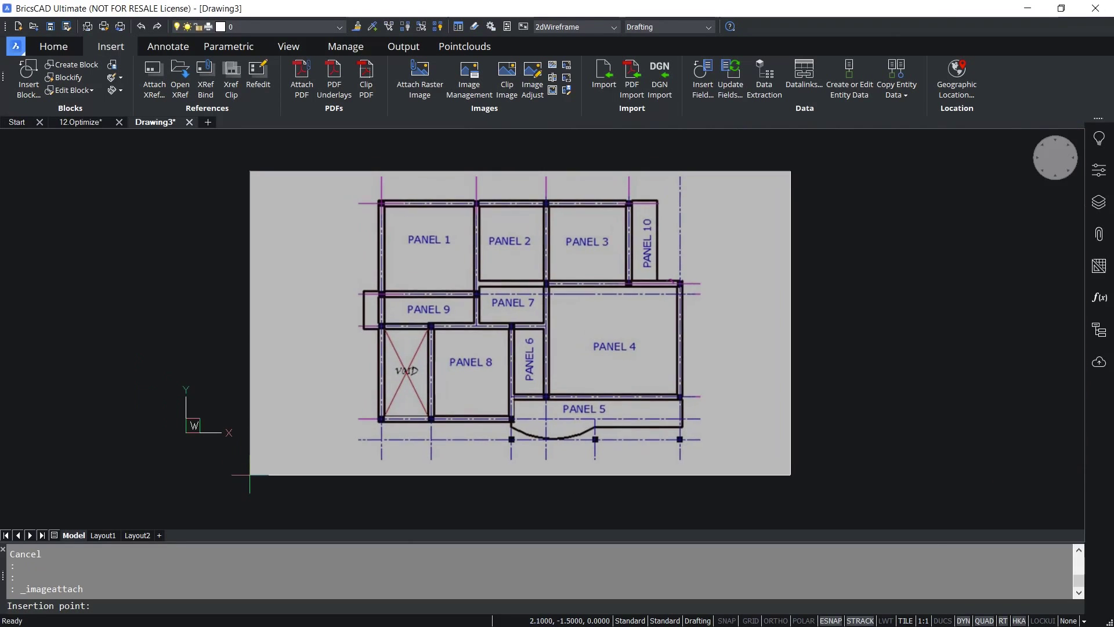
left_click(249, 478)
scroll(466, 393, "up", 5)
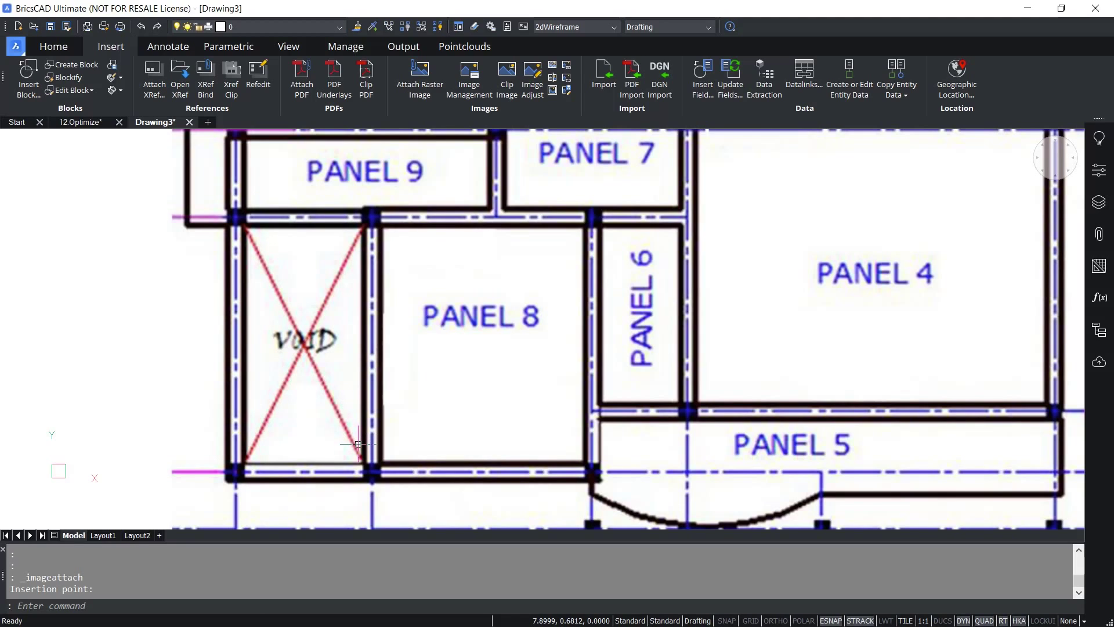
Trace the void box's left, top and right edges with the Line tool, snapping turned off.
key("Escape")
key("Escape")
left_click(54, 46)
left_click(28, 93)
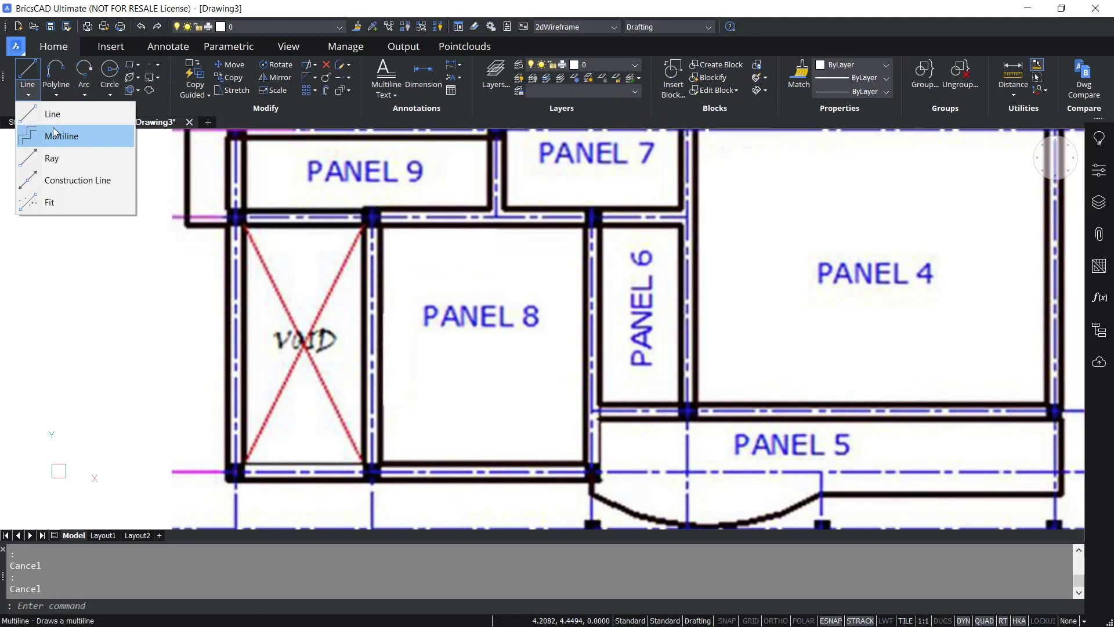
left_click(64, 116)
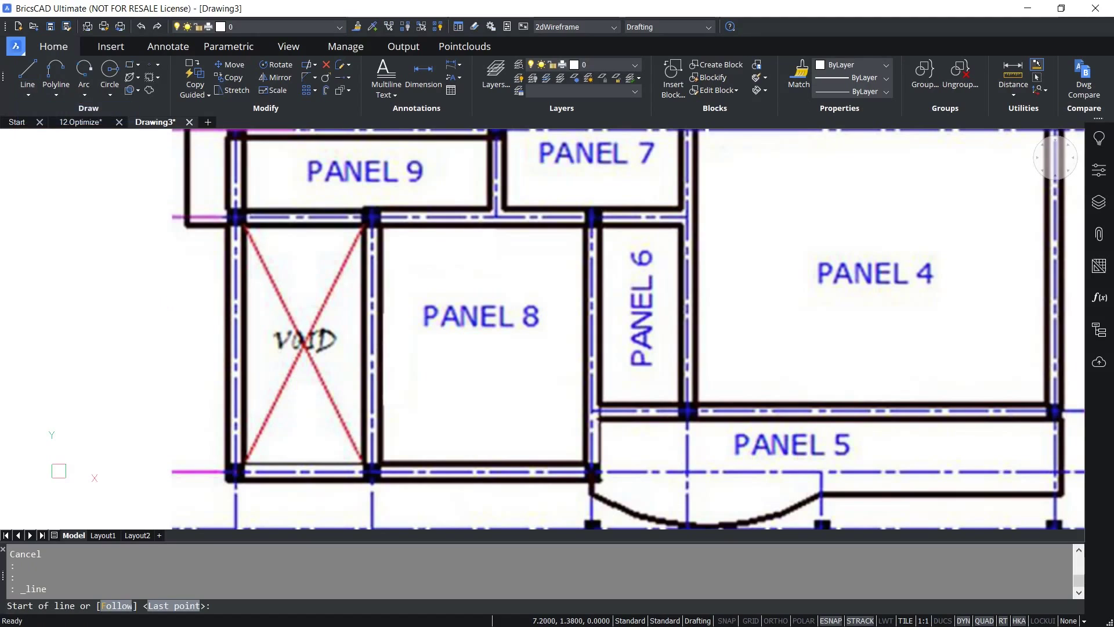
left_click(302, 402)
key("Escape")
key("Return")
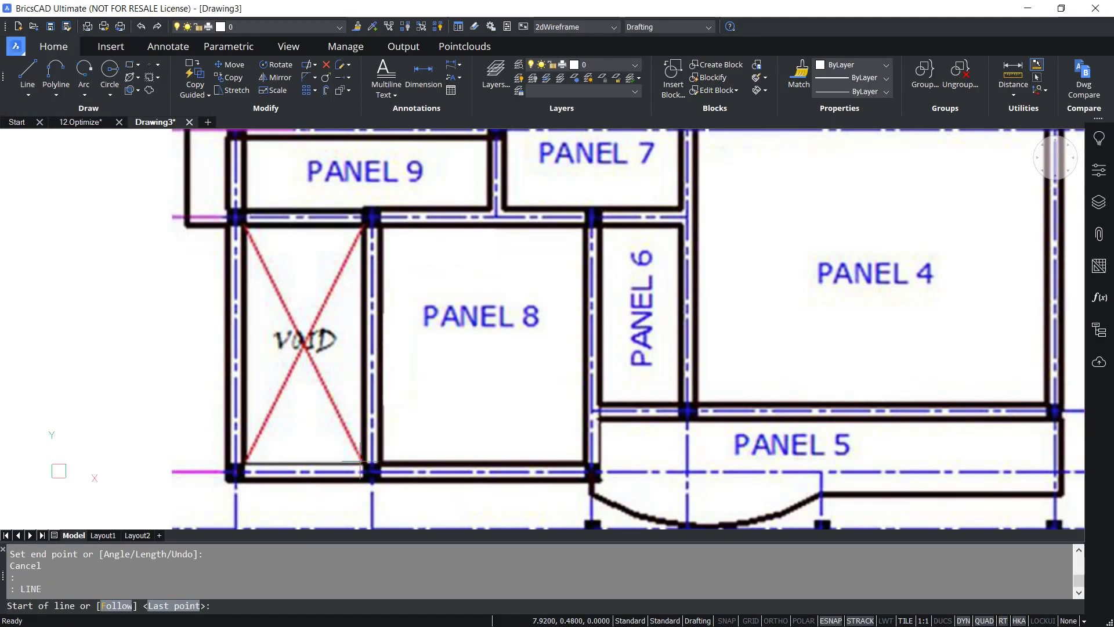
left_click(225, 461)
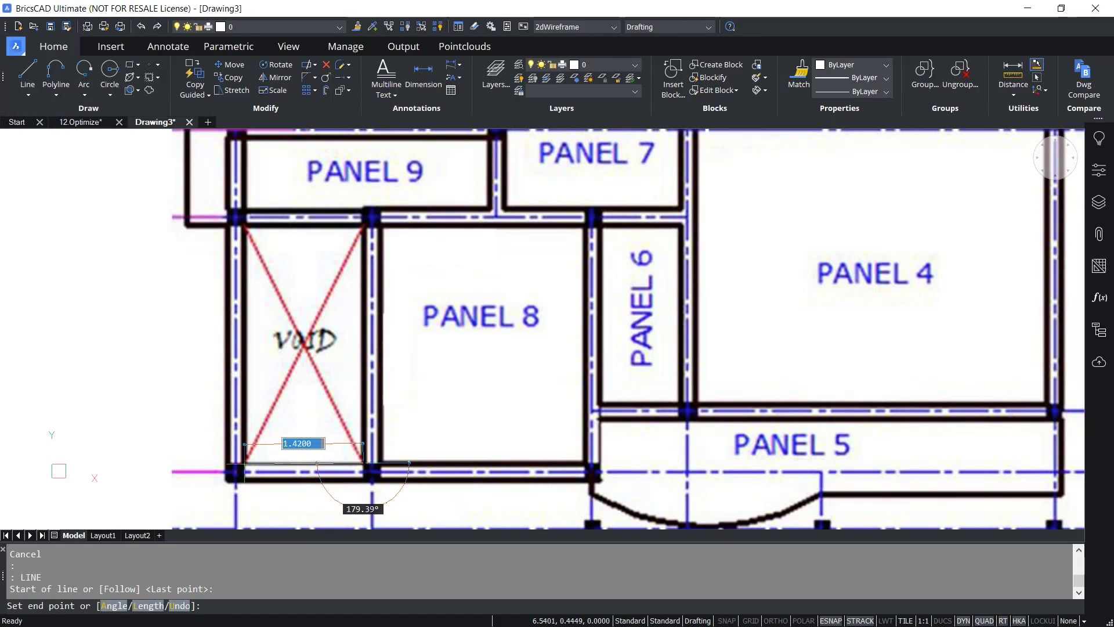
left_click(243, 227)
left_click(363, 225)
scroll(353, 461, "up", 5)
key("F3")
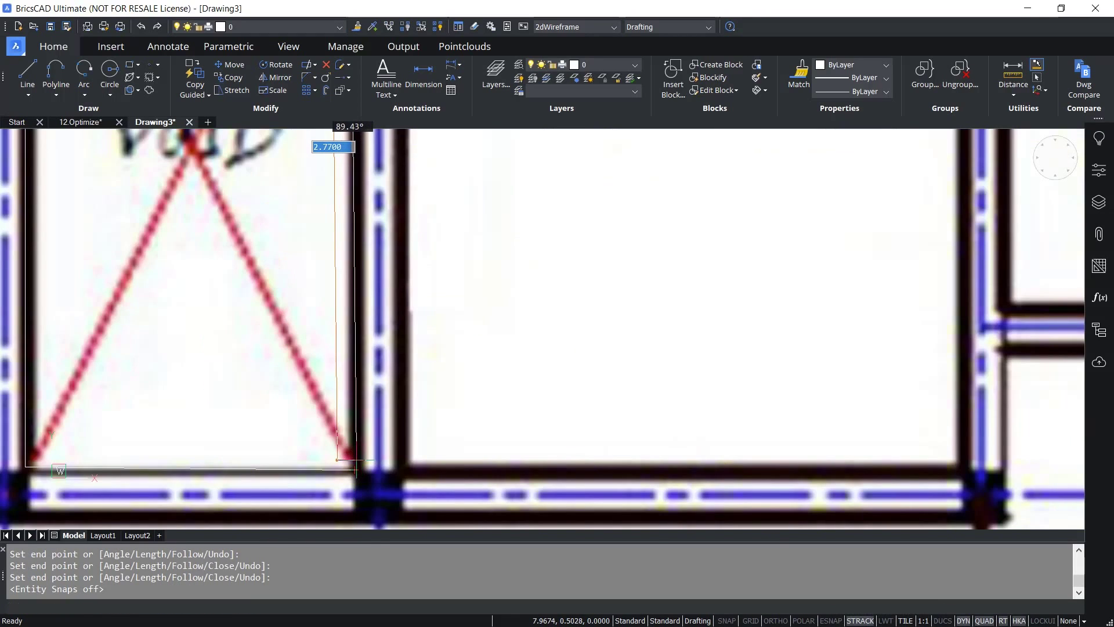
left_click(352, 461)
scroll(352, 471, "down", 5)
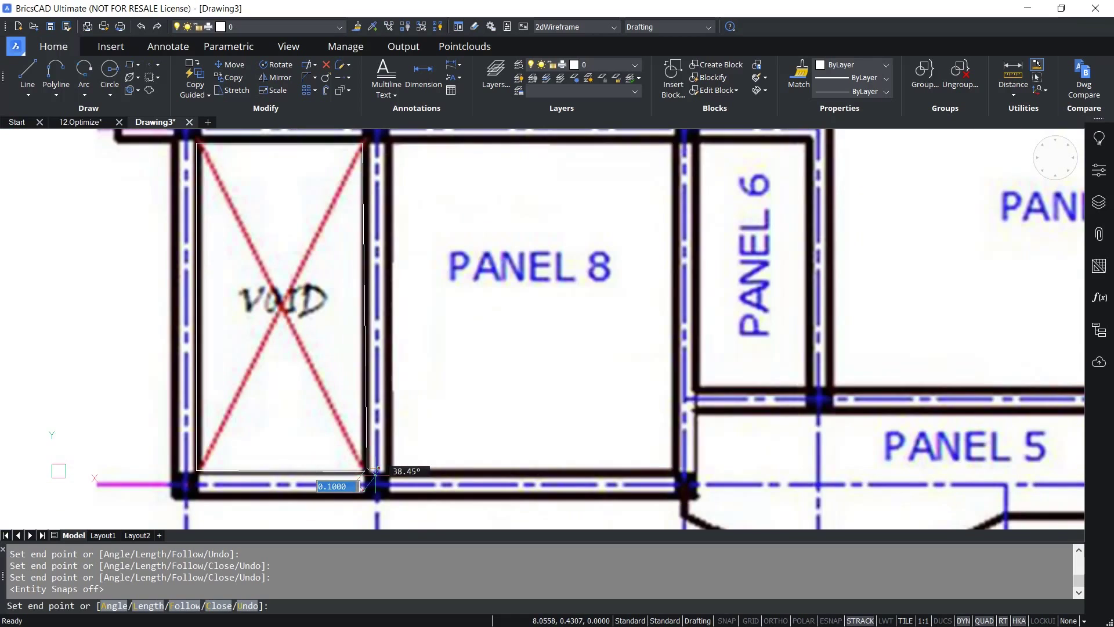
key("Return")
key("Return")
Draw the void box's diagonal from its bottom-left corner, then erase the photo with a crossing window.
key("Escape")
key("Return")
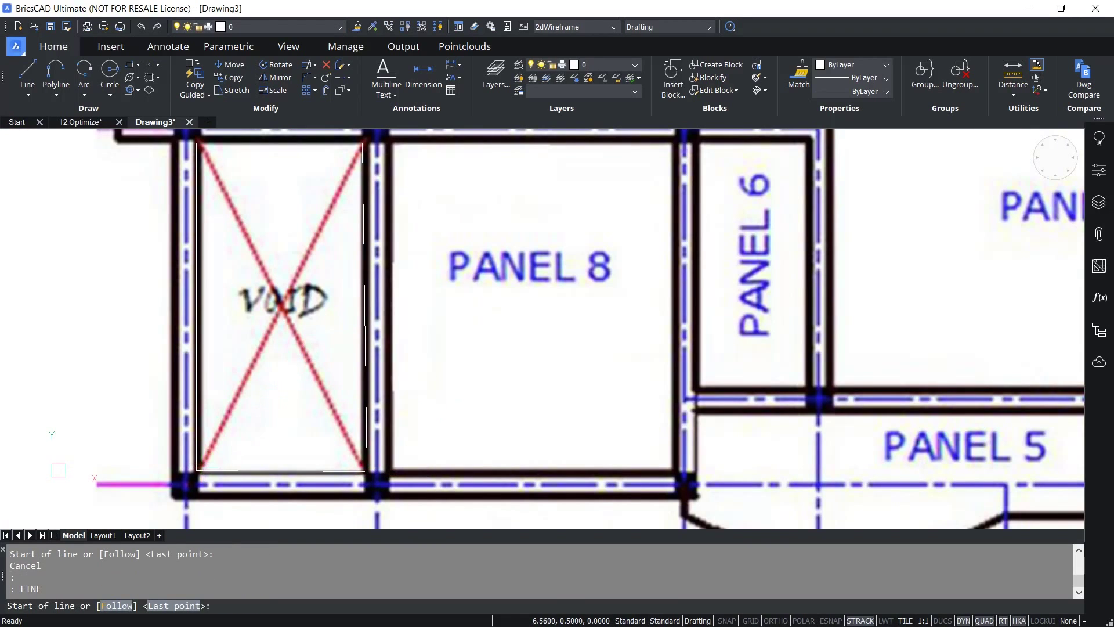
left_click(200, 467)
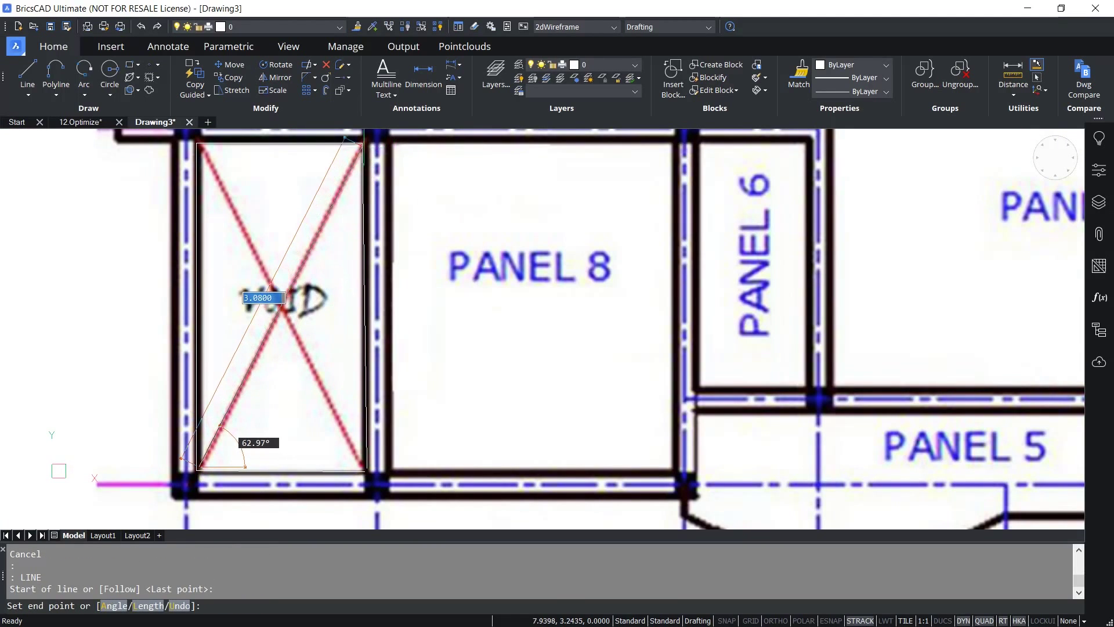
scroll(364, 470, "down", 5)
key("Escape")
key("Delete")
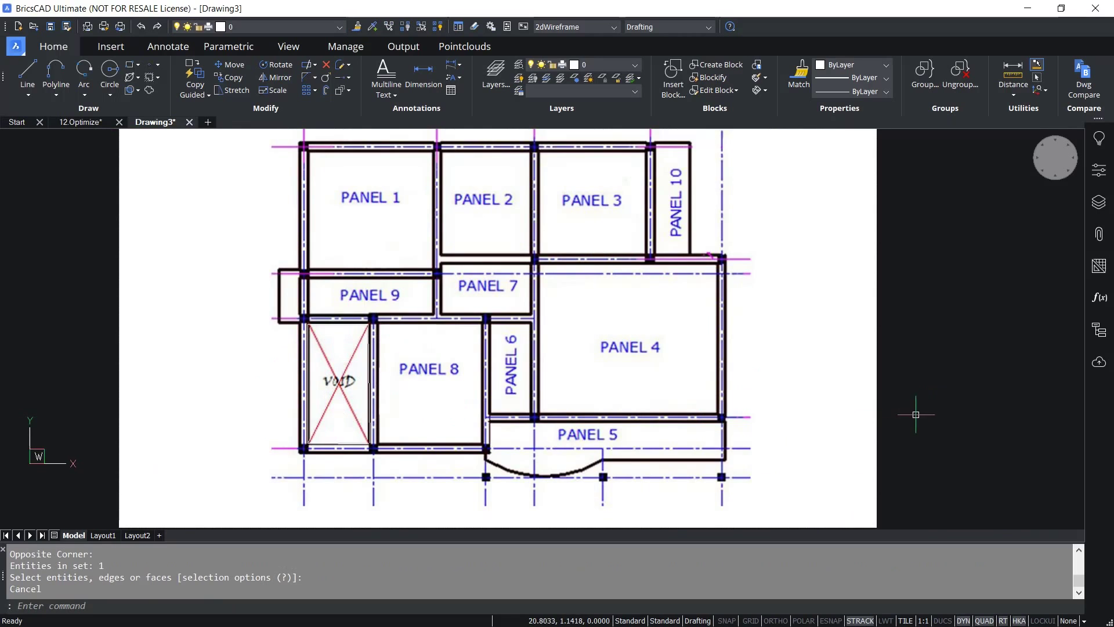
left_click(896, 379)
left_click(838, 405)
Confirm deleting the photo and cancel any running command in the 12.Optimize_Fleur drawing.
key("Return")
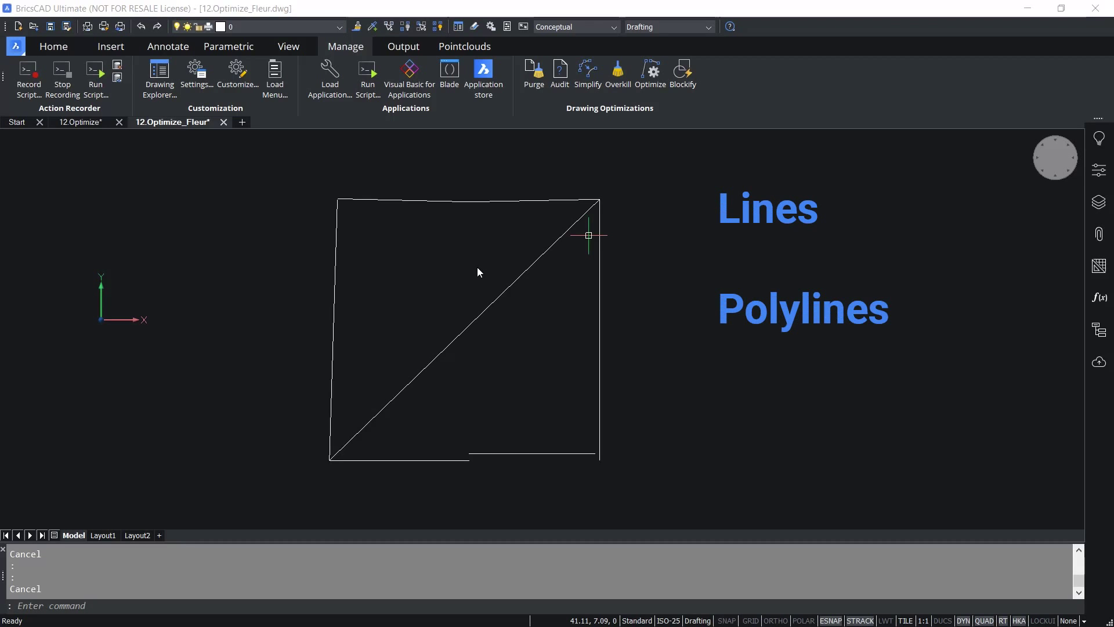
key("Escape")
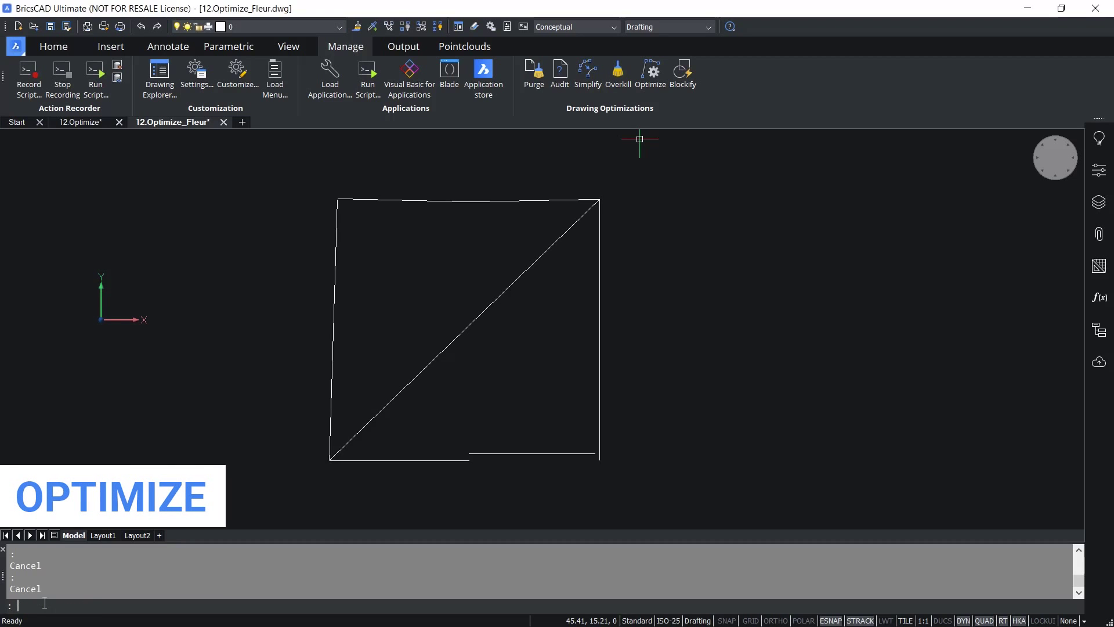
type("OPTIMIZE")
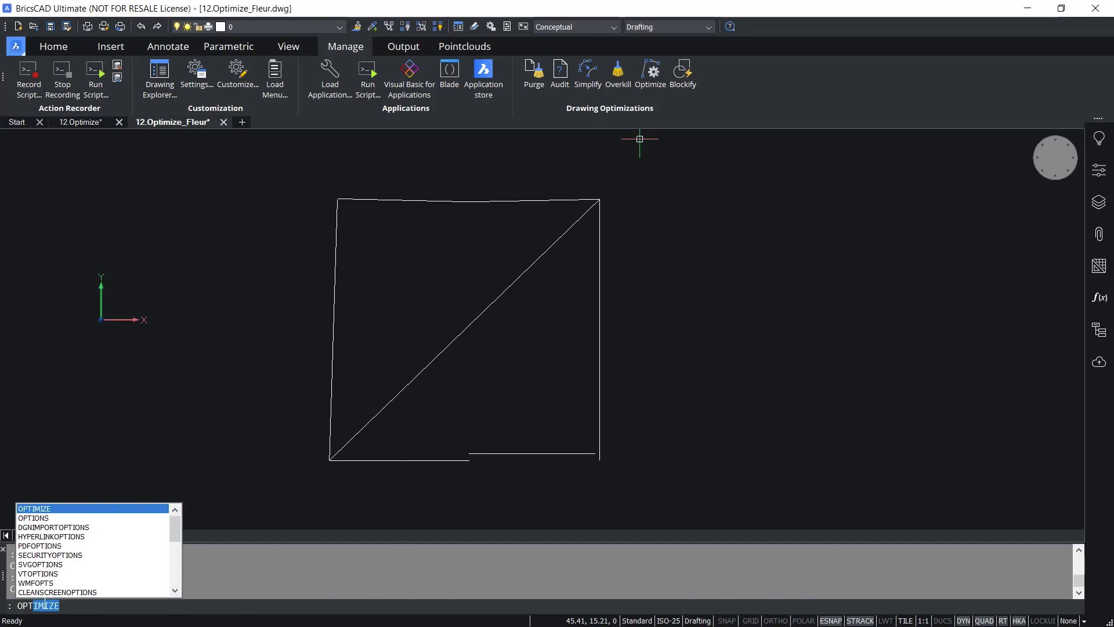
key("Return")
key("Escape")
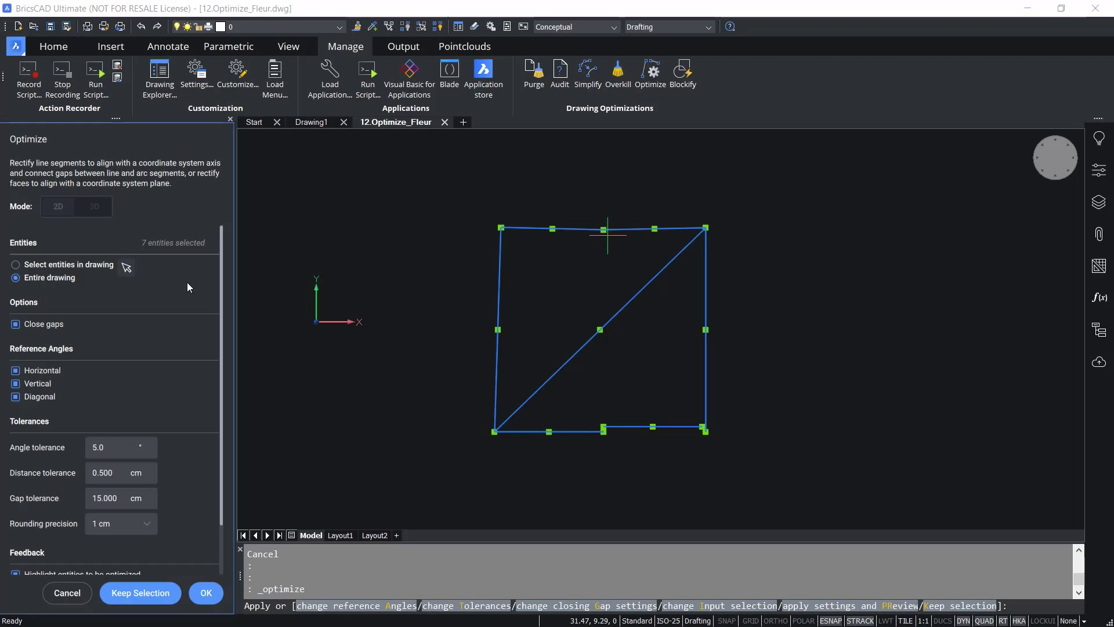
Create a solid box to the right of the square from two corners and a height.
left_click(67, 593)
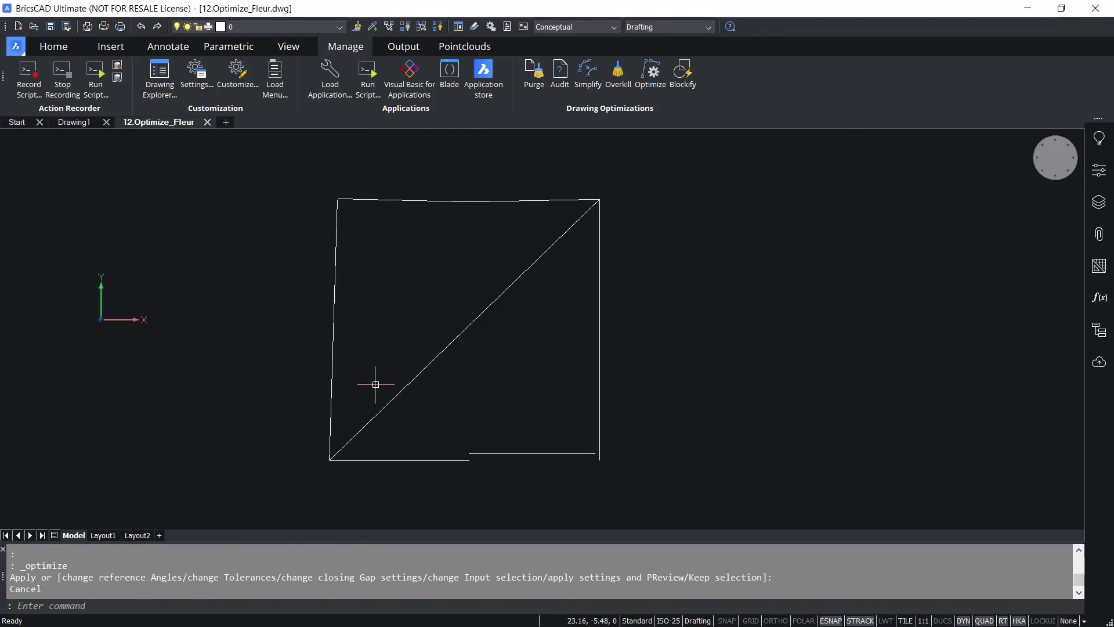
type("box")
key("Return")
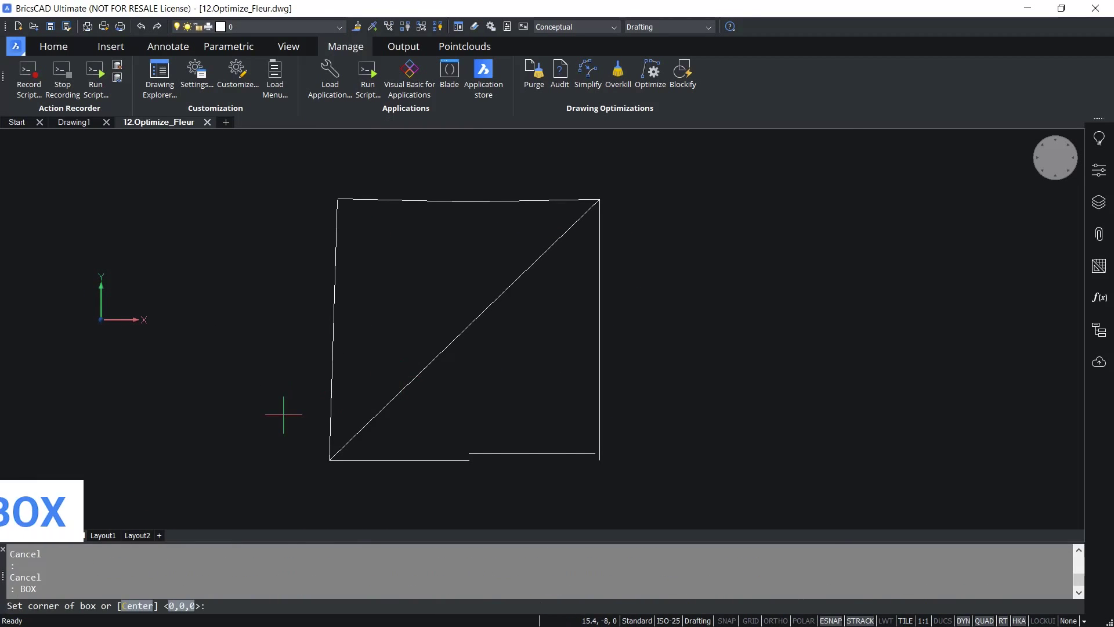
left_click(749, 403)
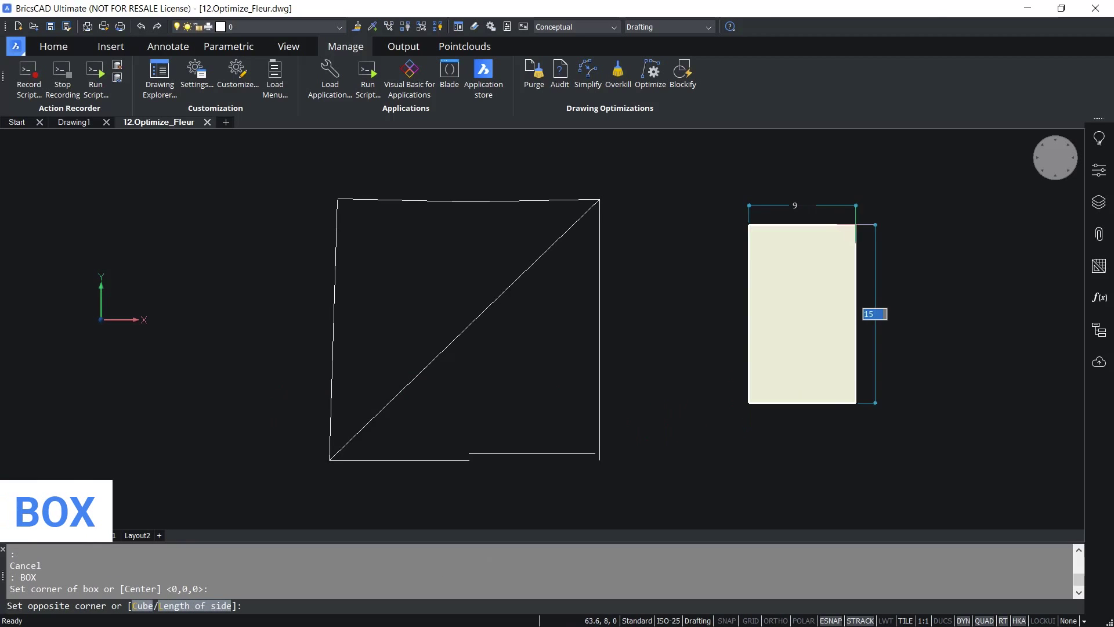
left_click(965, 241)
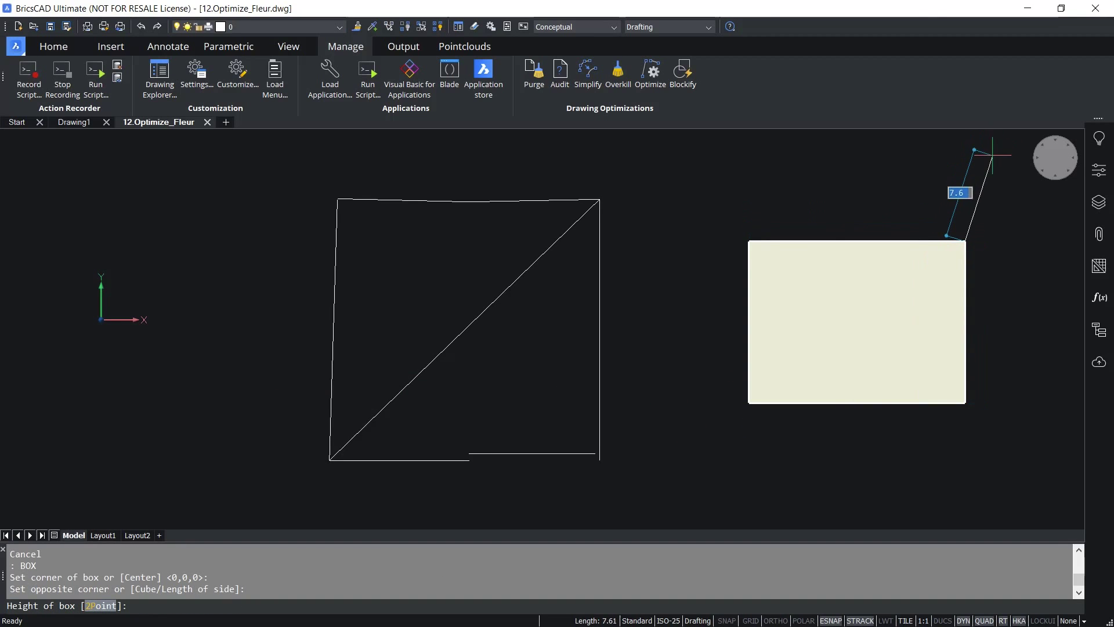
left_click(958, 188)
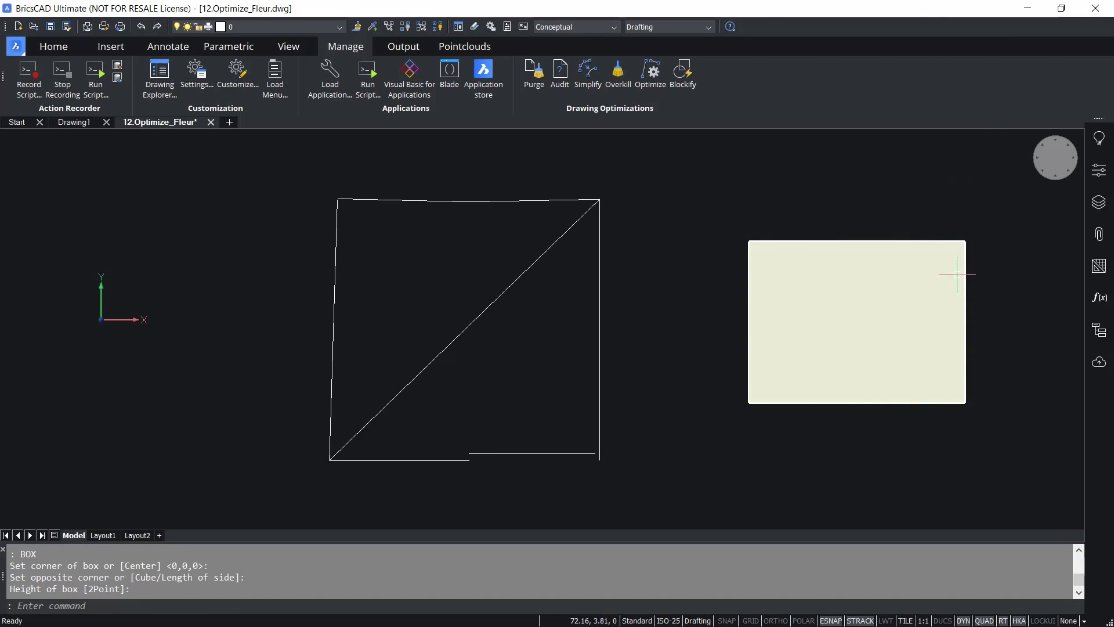
Start Optimize on the whole drawing, switch its mode to 3D, then cancel without applying.
left_click(652, 78)
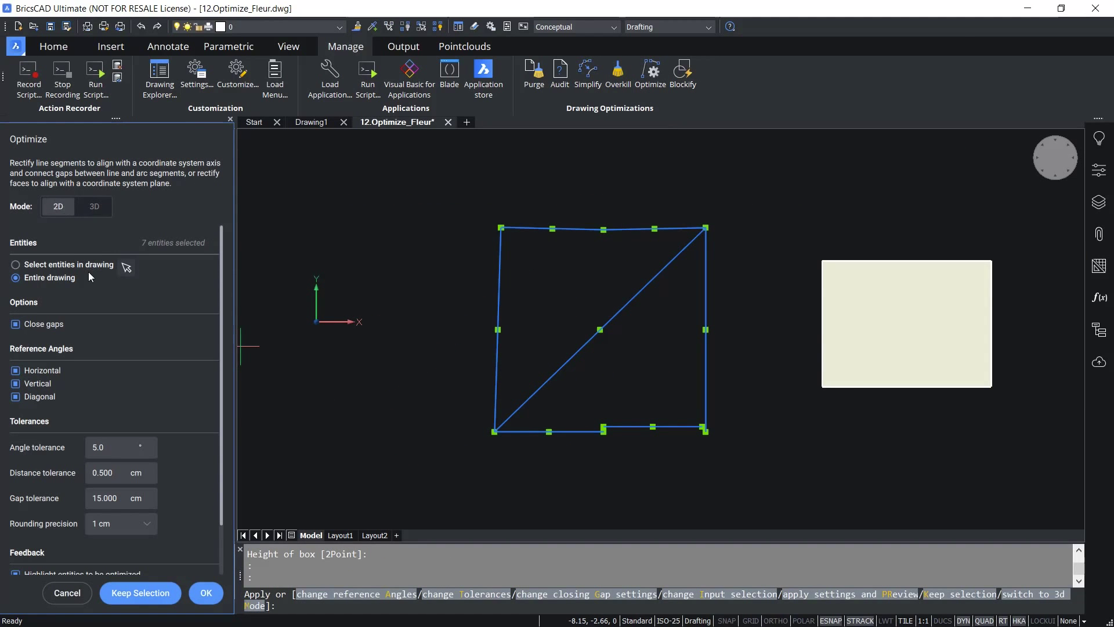
key("F1")
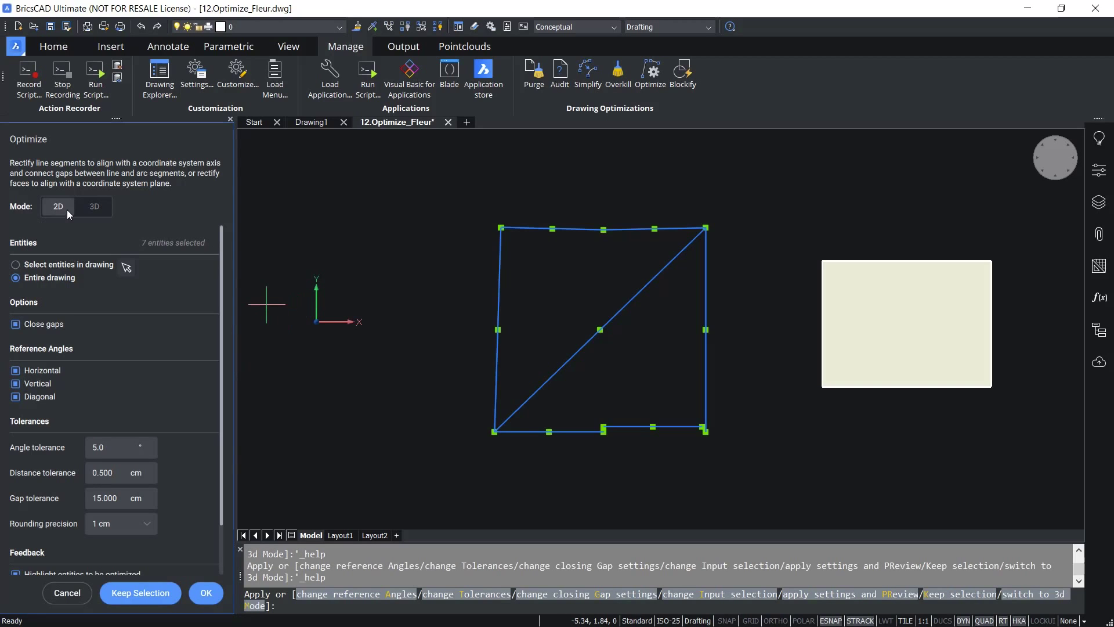
left_click(94, 206)
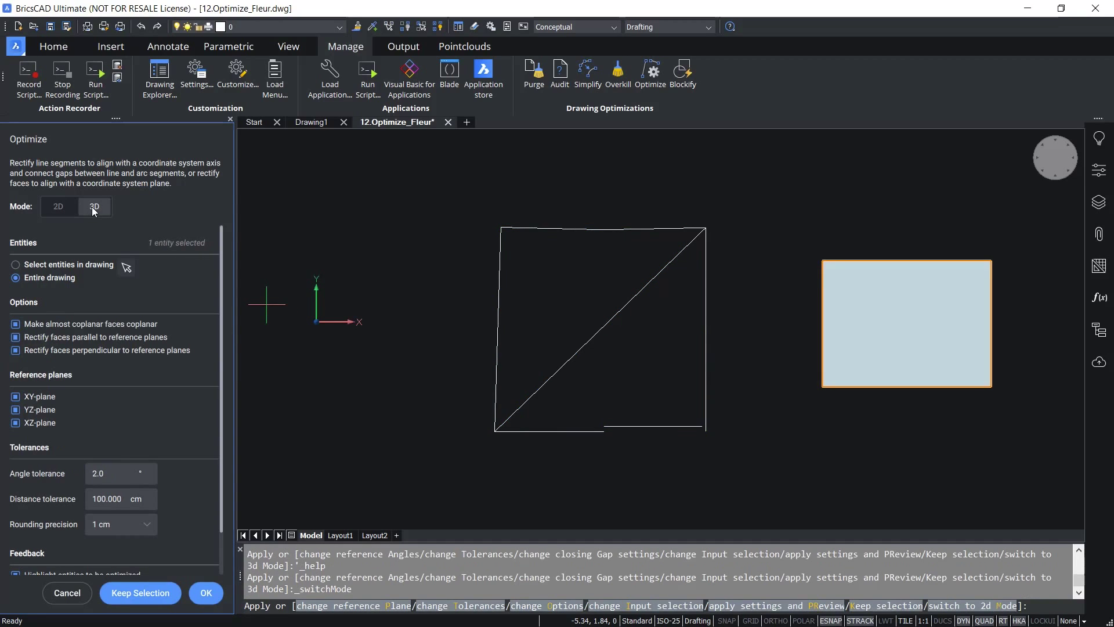
left_click(67, 593)
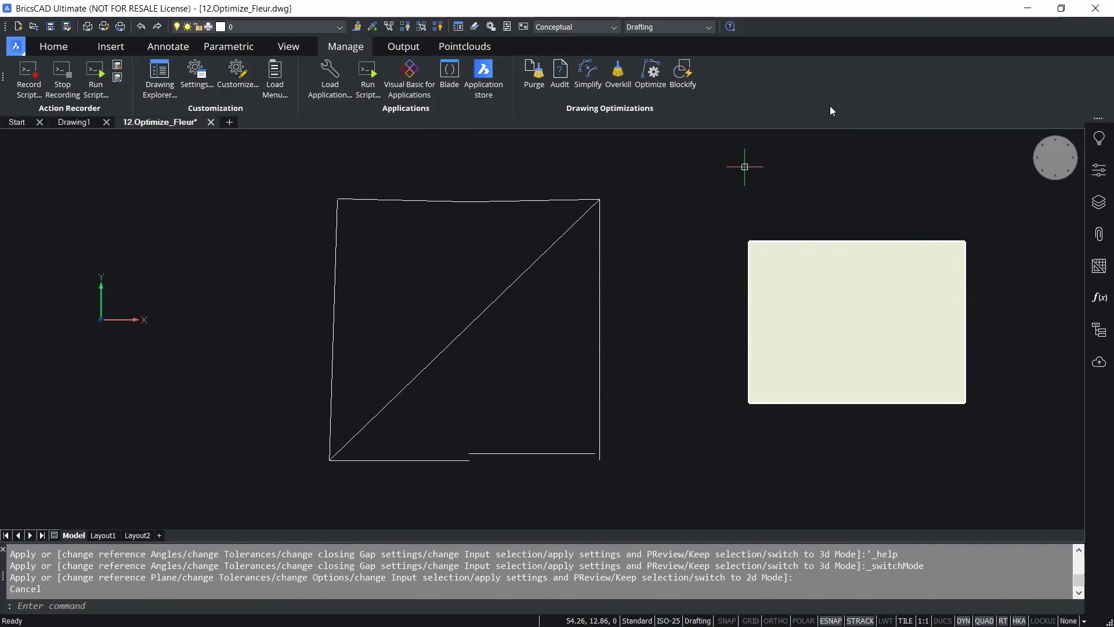
type("e")
Window-select the square's seven lines and reopen the Optimize settings for them.
key("Return")
left_click(855, 200)
left_click(779, 359)
key("Return")
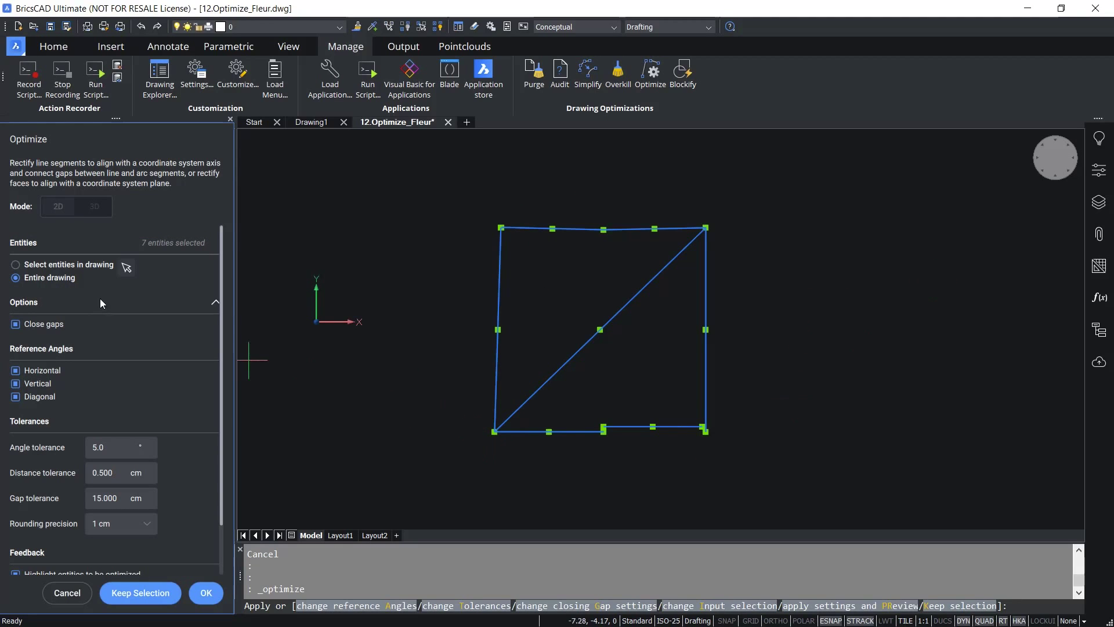
Switch Optimize input to picked entities and enclose the square's seven lines as the selection.
left_click(126, 268)
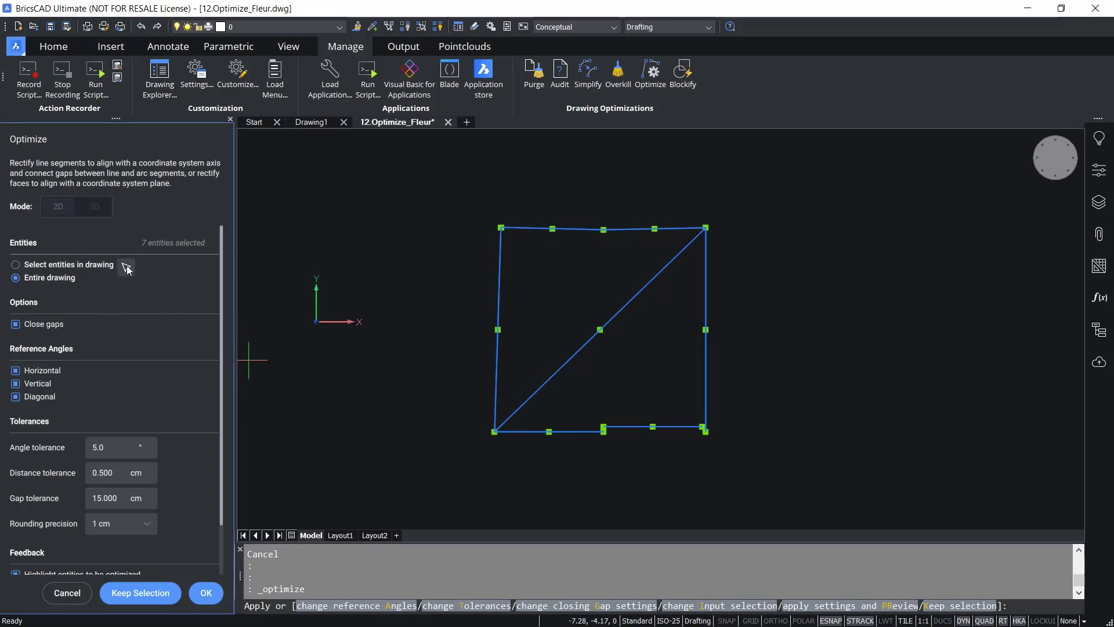
left_click(434, 196)
left_click(764, 460)
key("Return")
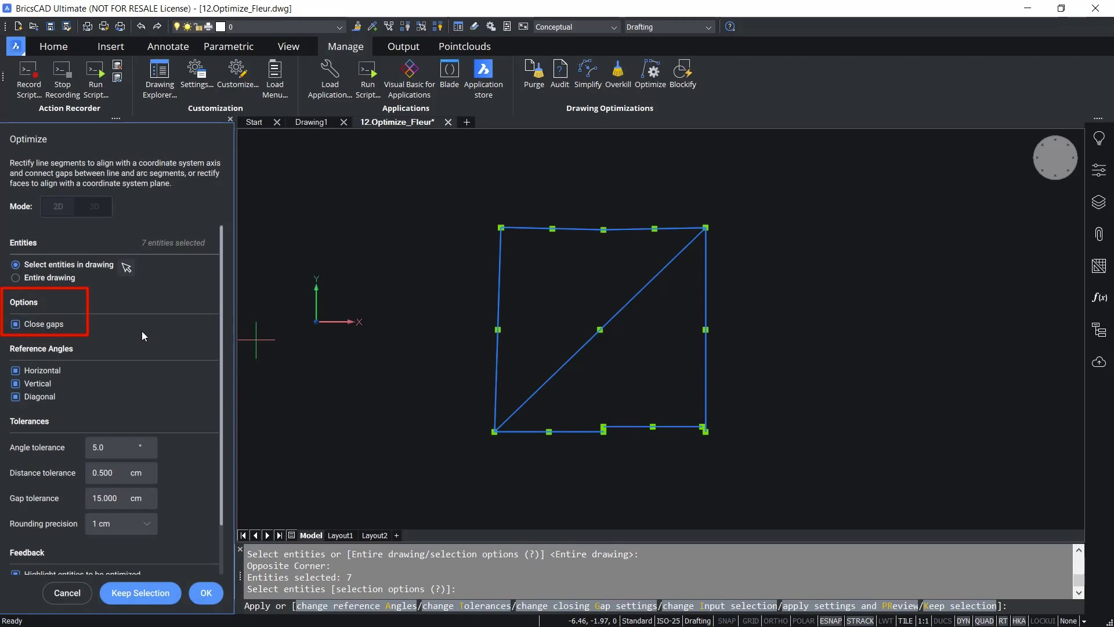
mouse_move(113, 348)
scroll(162, 348, "down", 2)
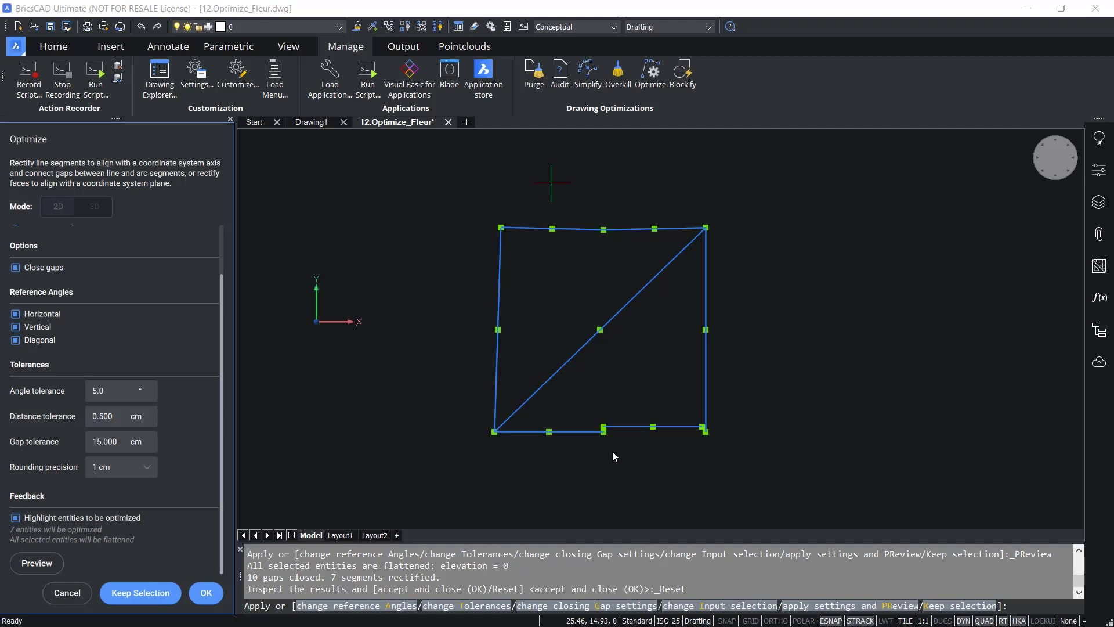
scroll(603, 429, "up", 4)
scroll(595, 406, "up", 2)
scroll(596, 405, "up", 1)
scroll(597, 403, "down", 1)
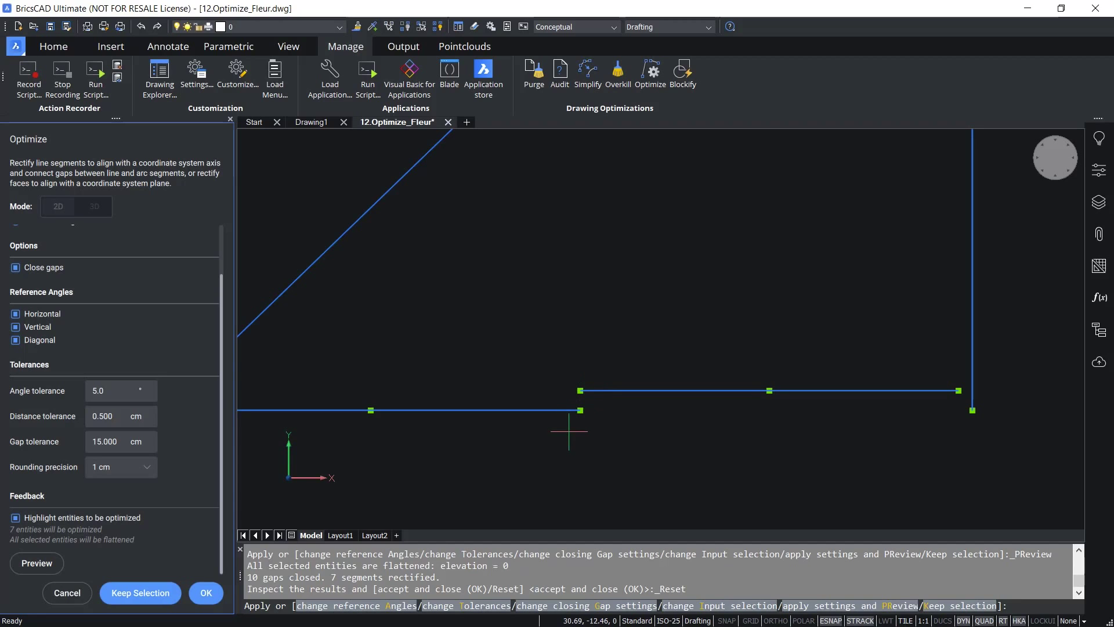
Cancel Optimize and select the two bottom-edge lines to reveal their 0.55 offset.
left_click(67, 593)
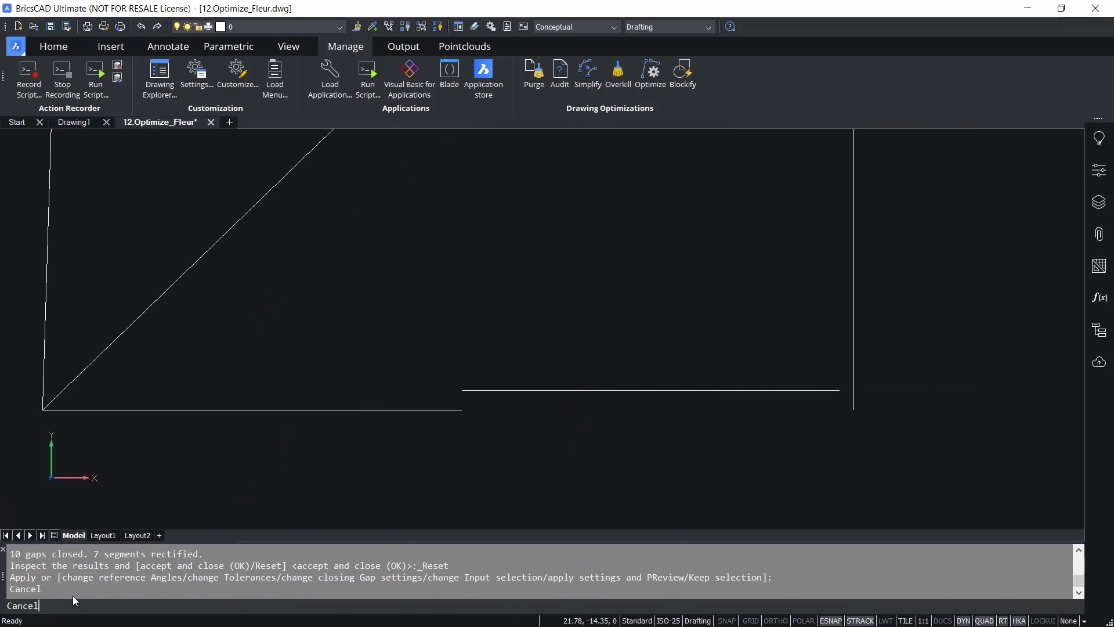
left_click(449, 412)
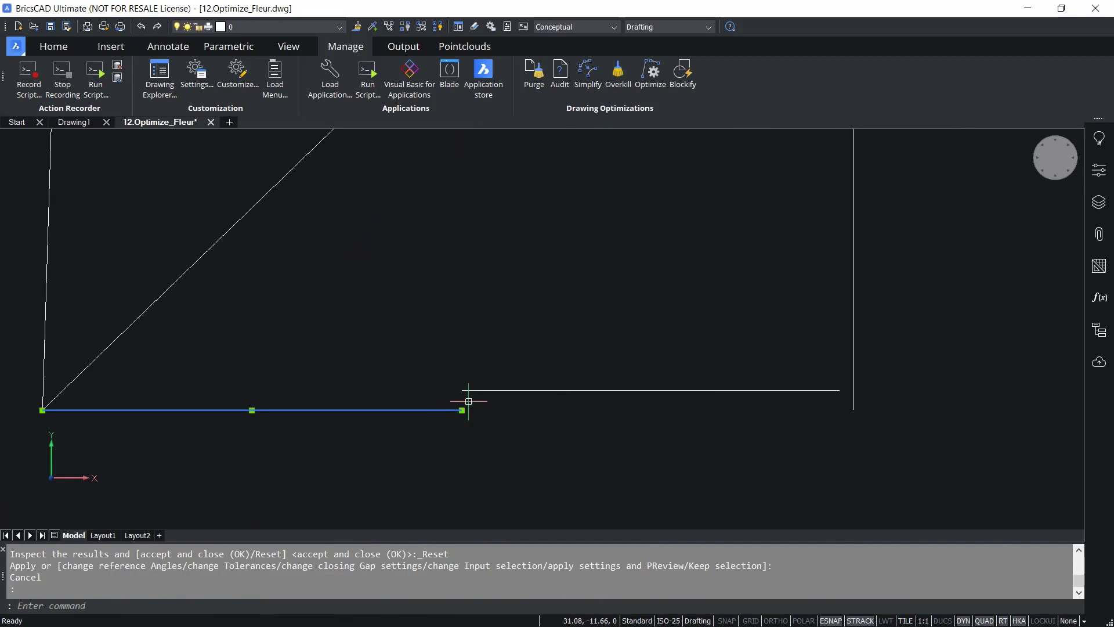
left_click(475, 391)
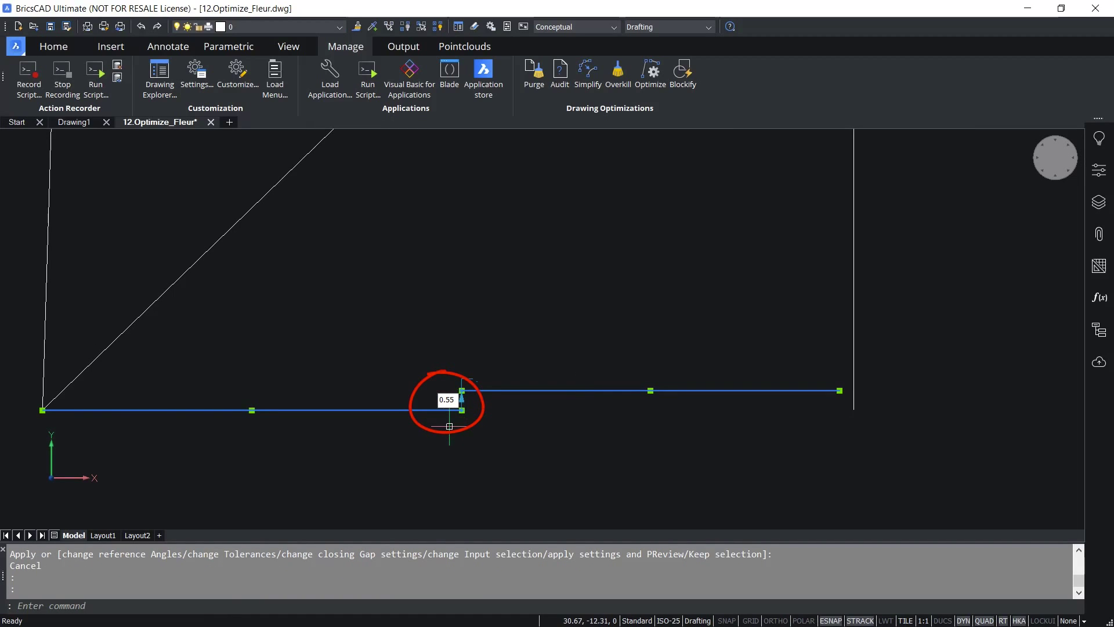
key("Escape")
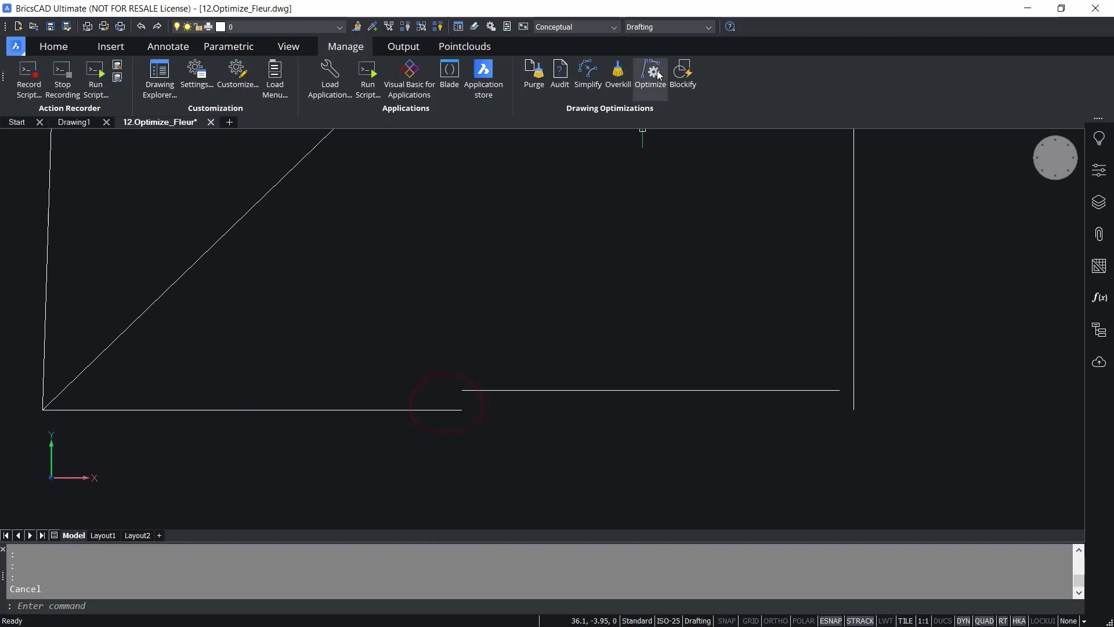
Restart Optimize and raise the distance tolerance from 0.500 cm to 1.000 cm.
left_click(650, 75)
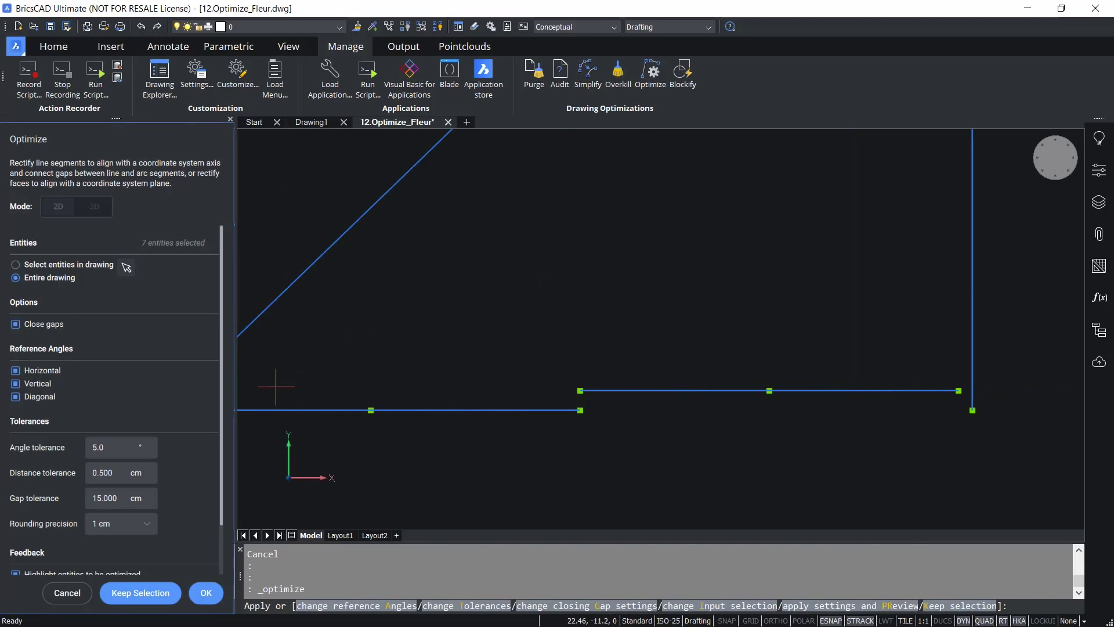
mouse_move(117, 473)
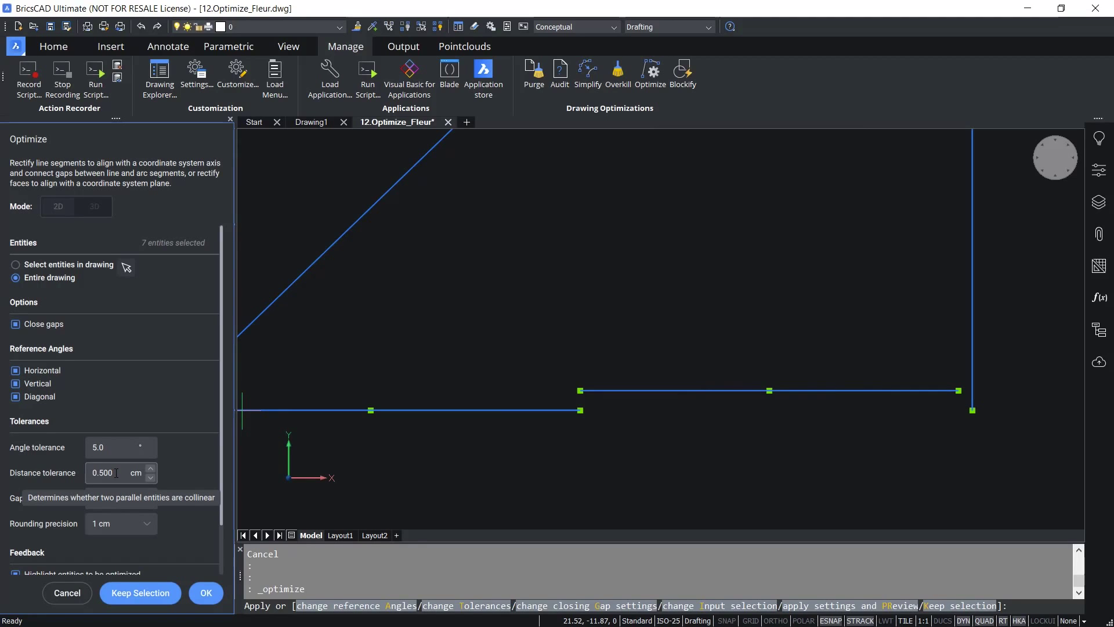
left_click(74, 475)
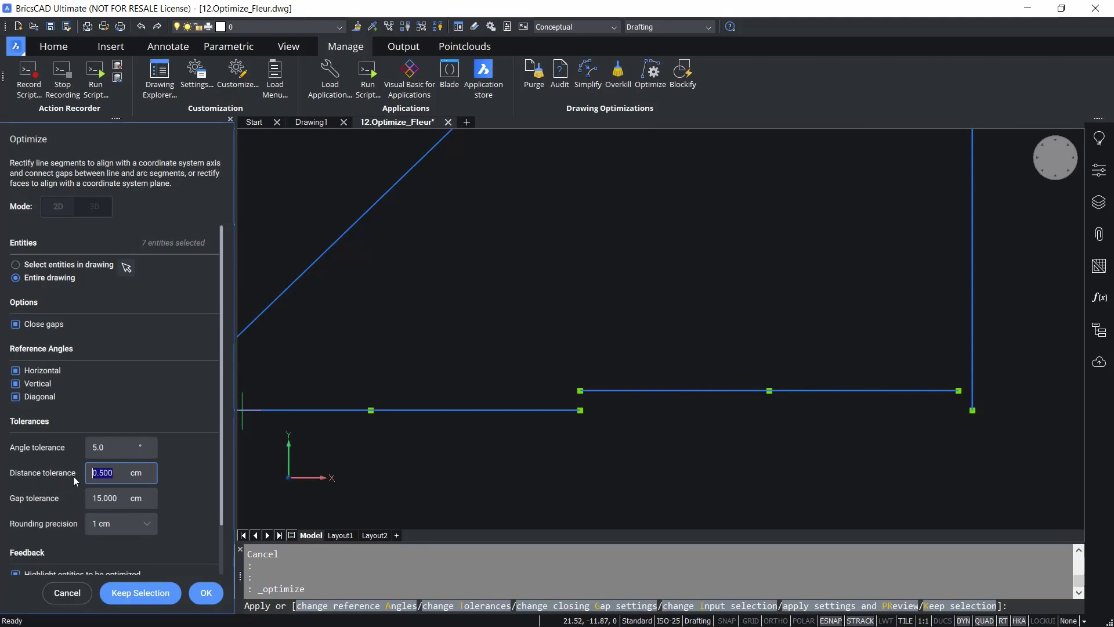
type("1")
key("Return")
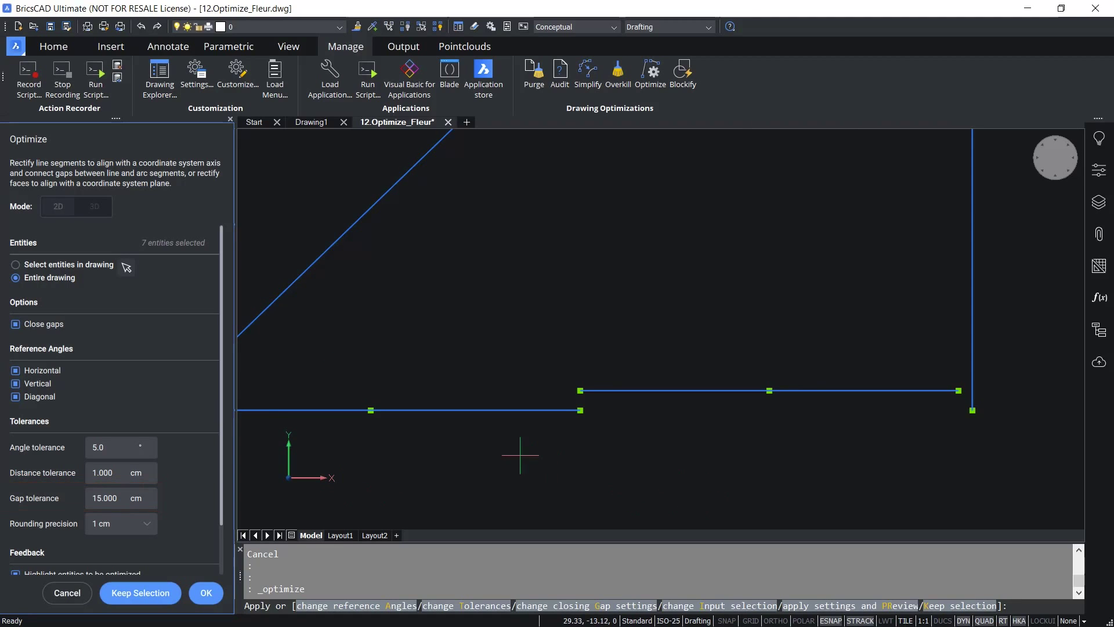
scroll(520, 455, "down", 3)
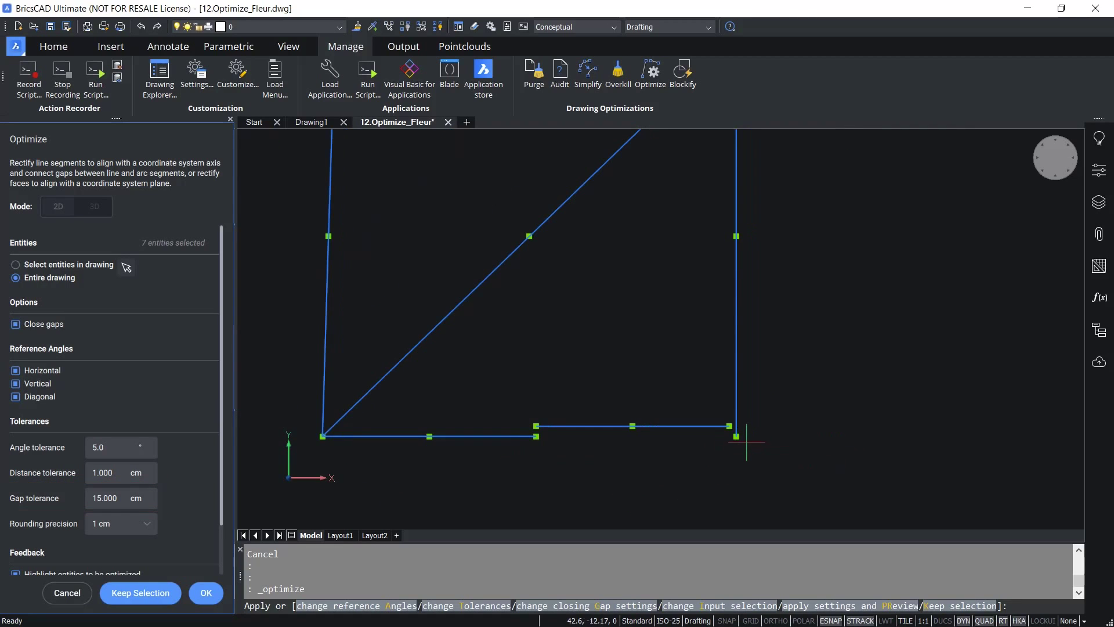
scroll(746, 441, "up", 5)
scroll(646, 457, "down", 2)
Cancel Optimize and select the bottom-right vertical line to reveal its 0.39 gap.
key("Escape")
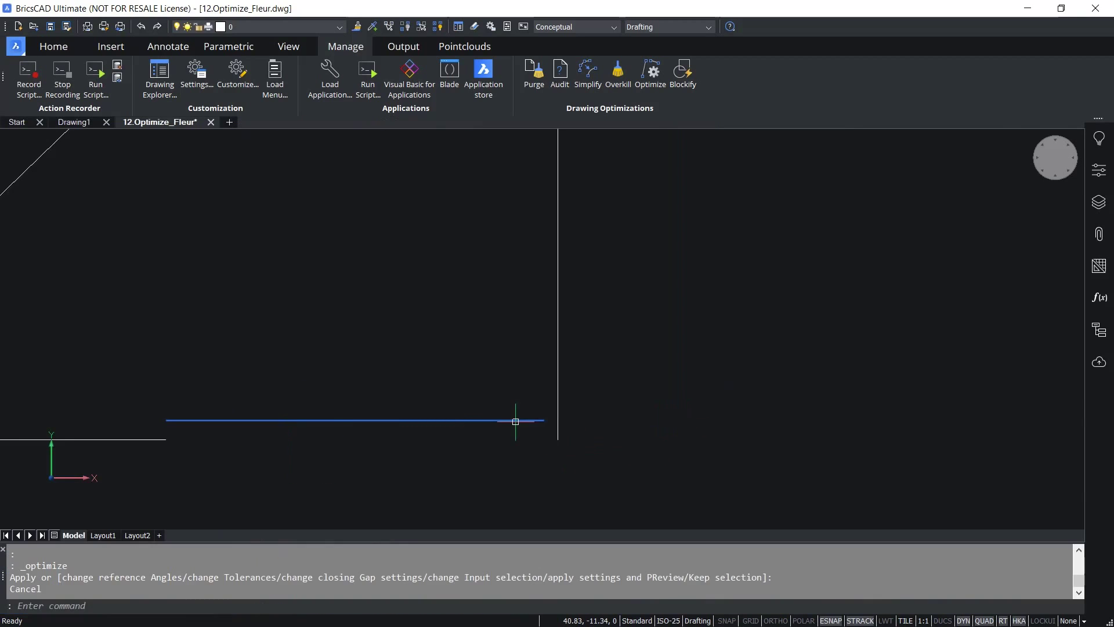
left_click(560, 395)
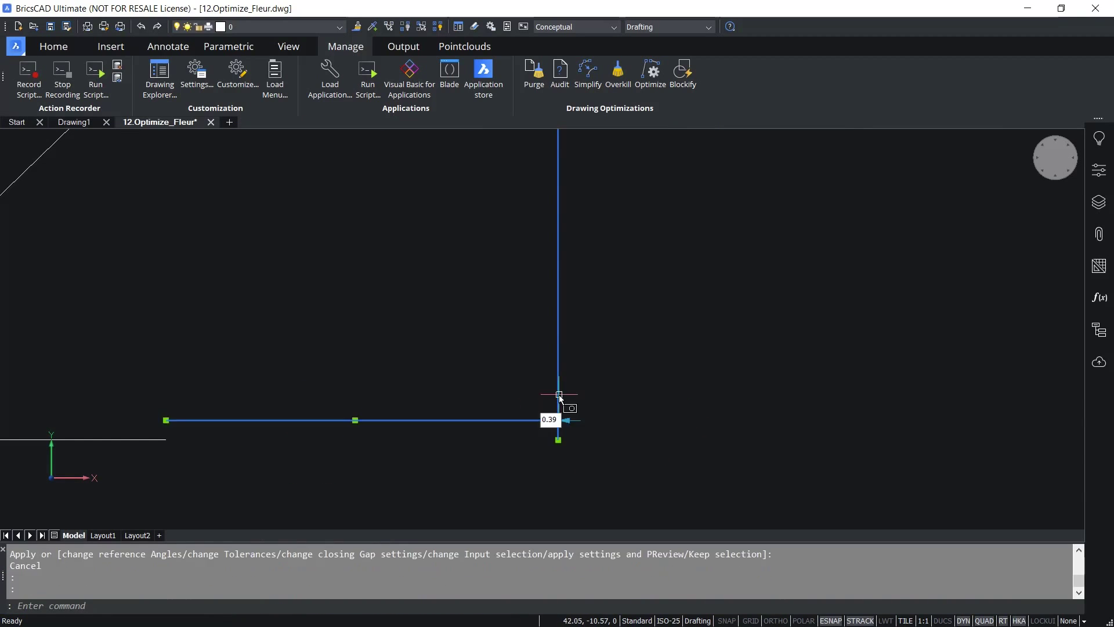
scroll(554, 438, "up", 1)
scroll(549, 450, "down", 1)
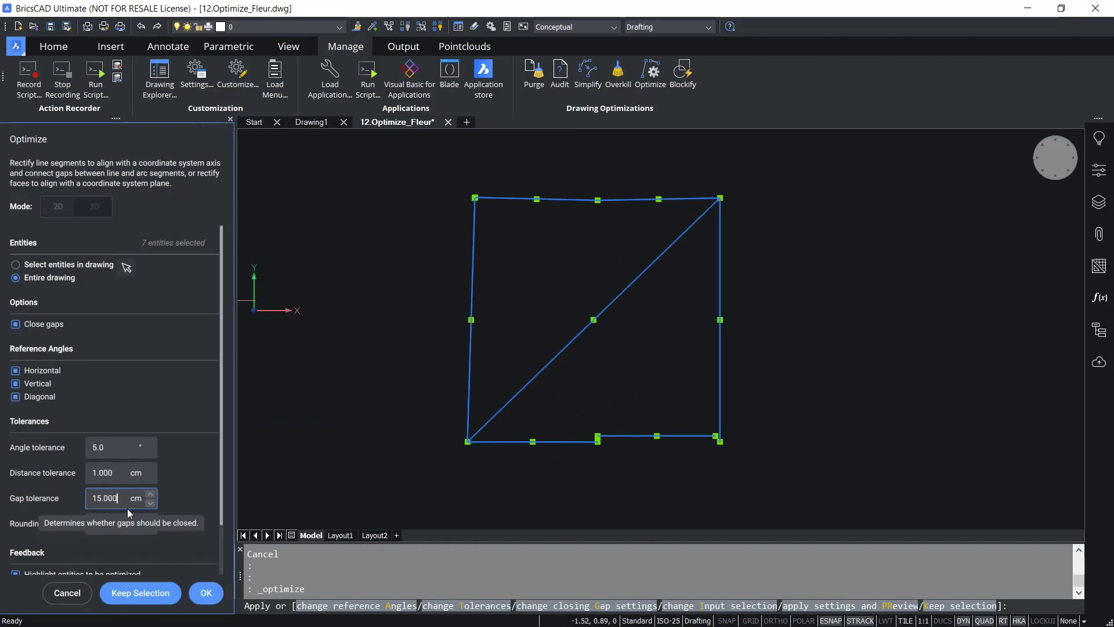
Restart Optimize and lower the gap tolerance from 15.000 cm to 1.000 cm.
key("Return")
double_click(123, 498)
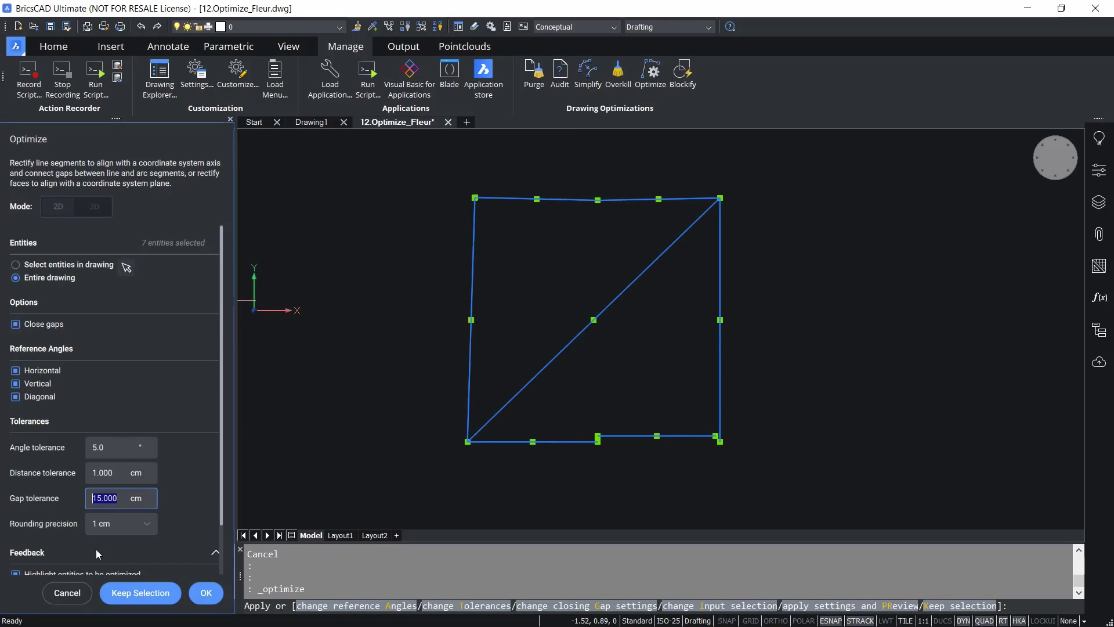
type("1")
scroll(99, 556, "down", 1)
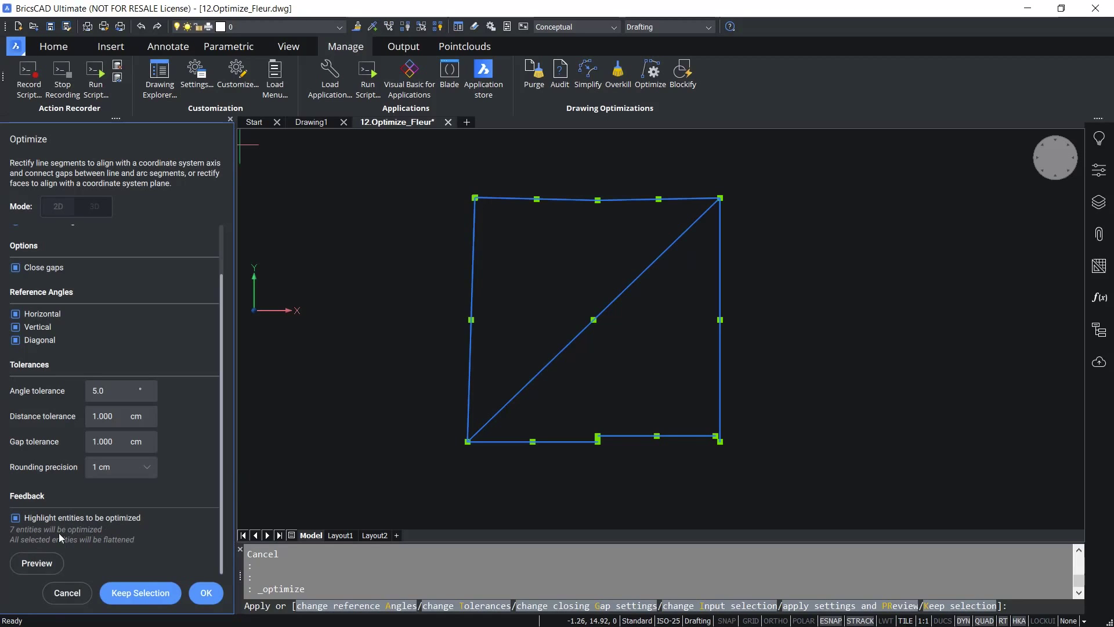
Preview the rectified square with 3 gaps closed and 7 segments straightened.
left_click(36, 562)
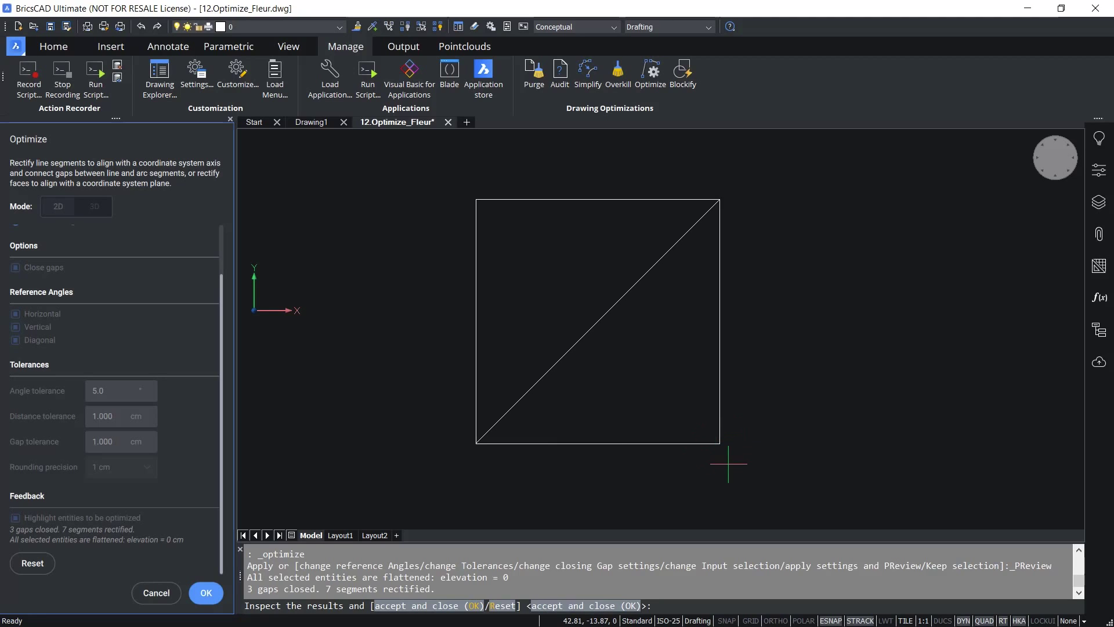
Reset the previewed fix and exit Optimize with the seven lines still selected.
left_click(32, 564)
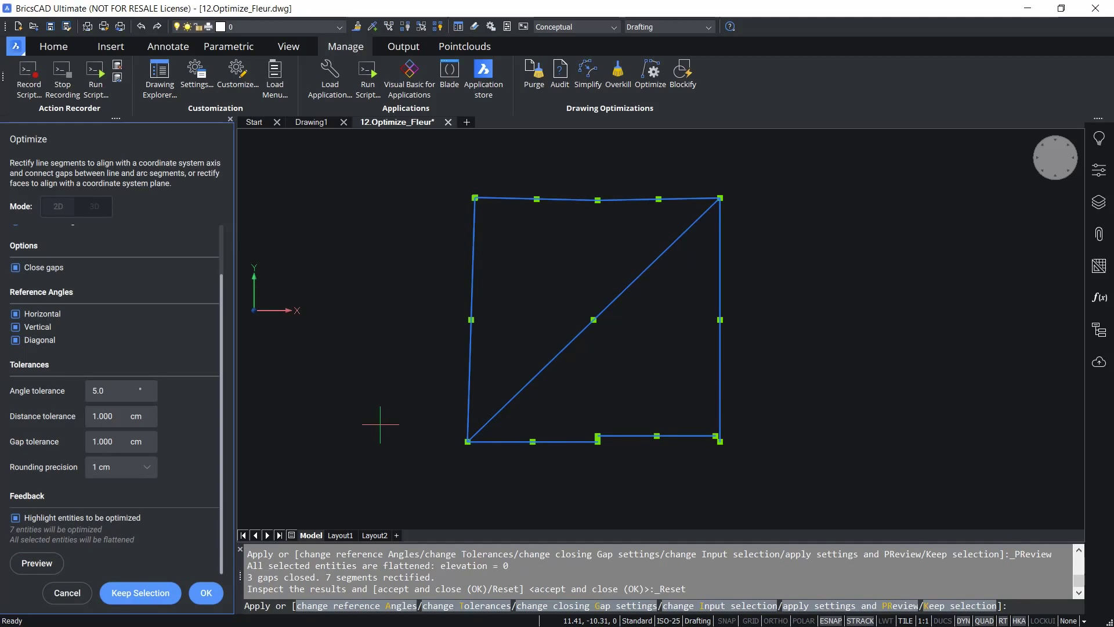
left_click(140, 593)
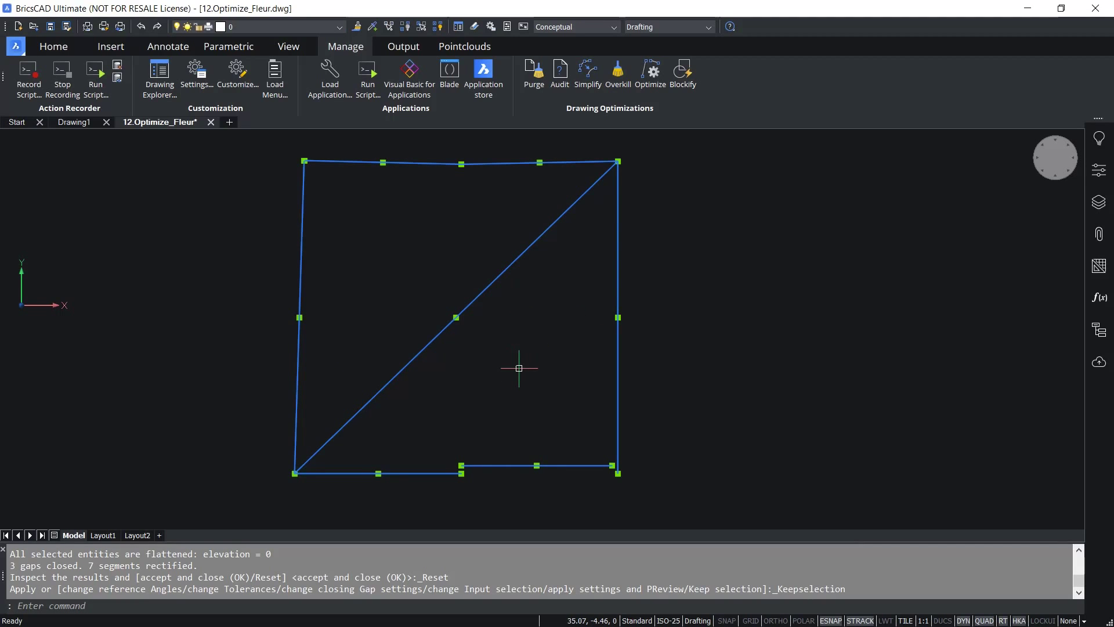
Apply the optimization closing 3 gaps and rectifying 7 segments, then undo and relaunch Optimize.
left_click(650, 75)
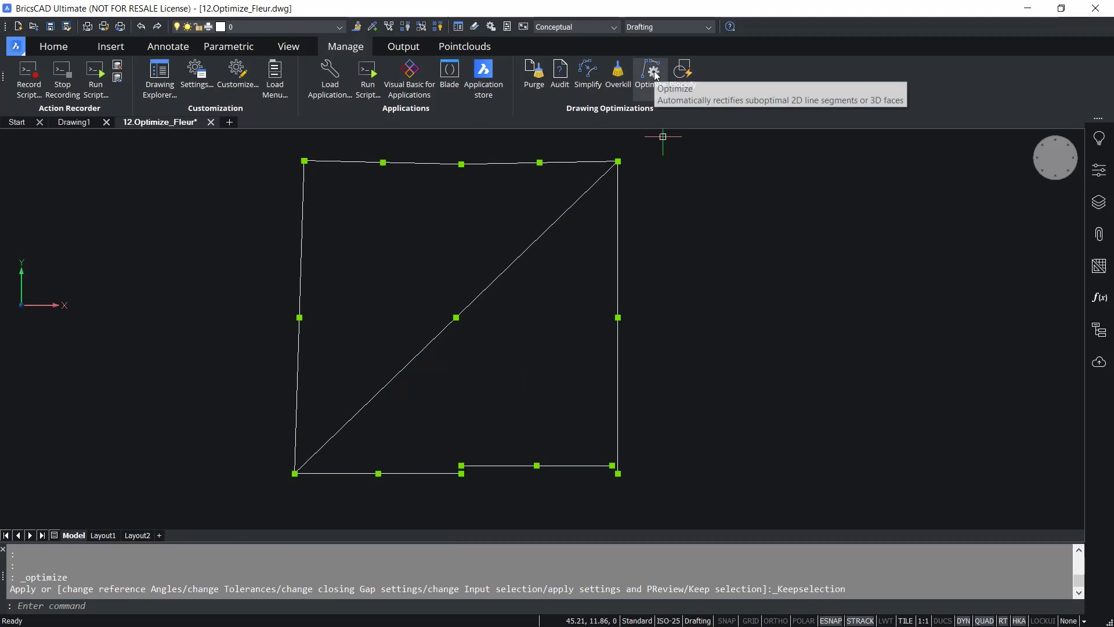
scroll(26, 371, "down", 2)
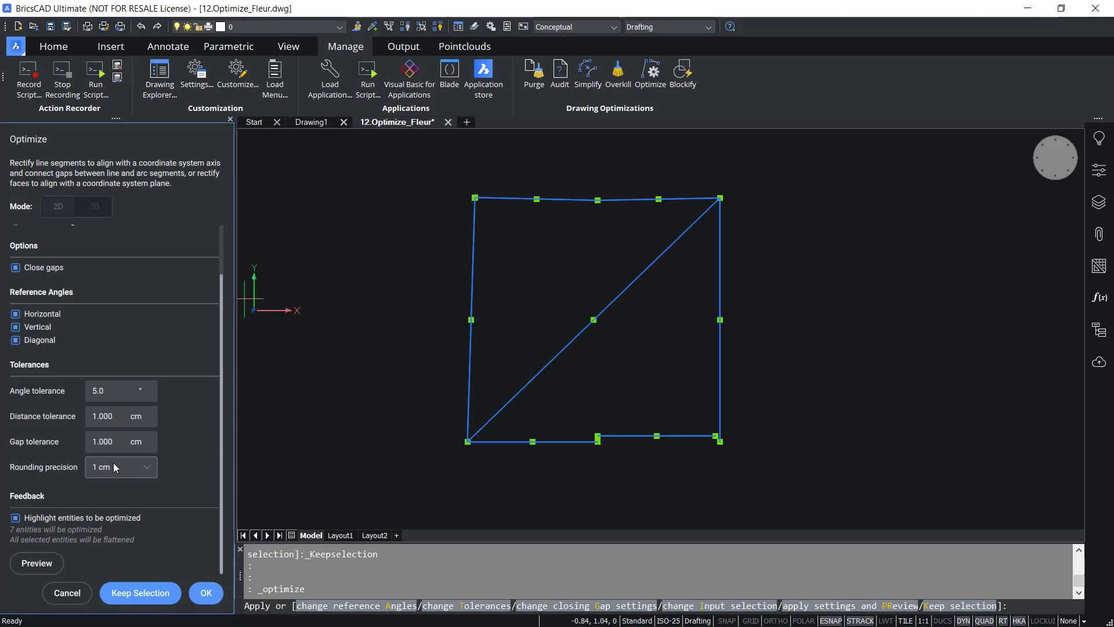
left_click(201, 596)
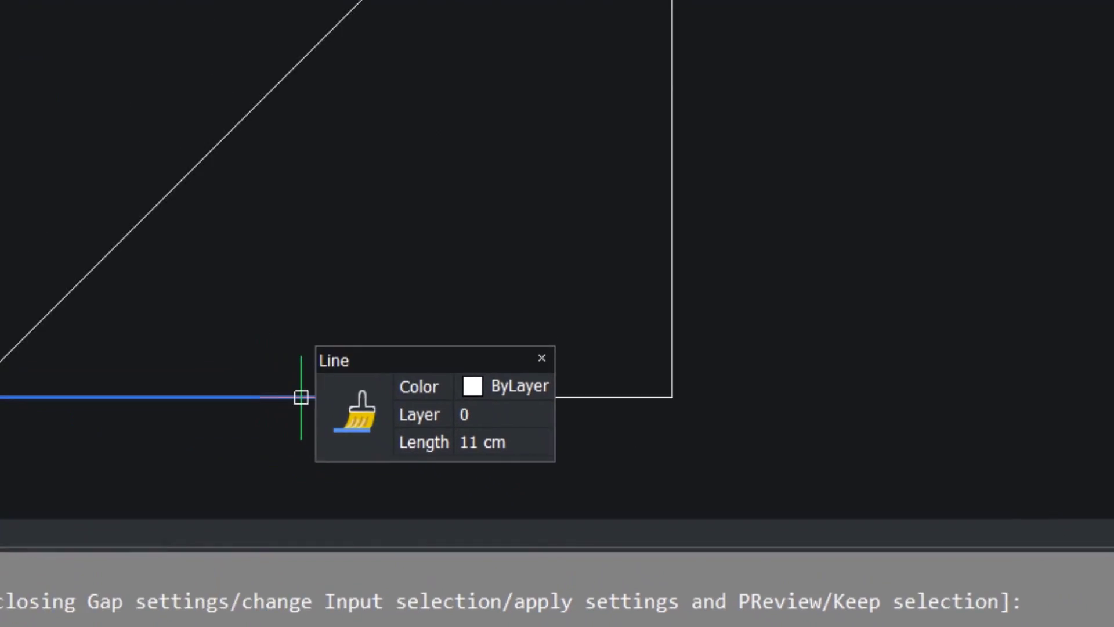
left_click(653, 72)
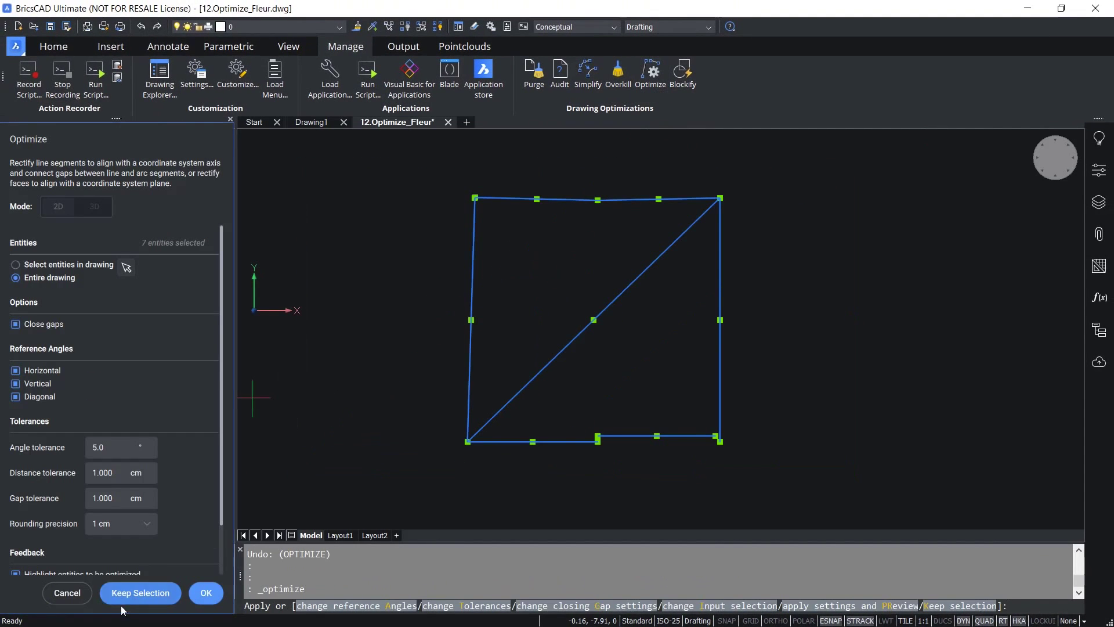
Apply the optimization with 0.1 cm rounding precision, then cancel a repeated Optimize run.
left_click(118, 525)
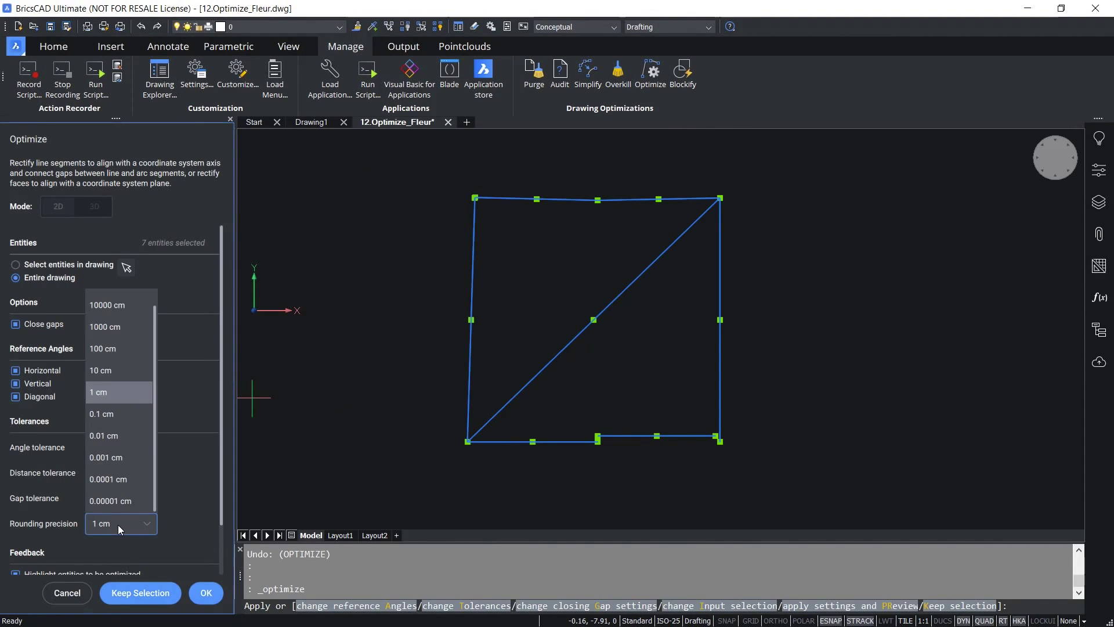
left_click(113, 416)
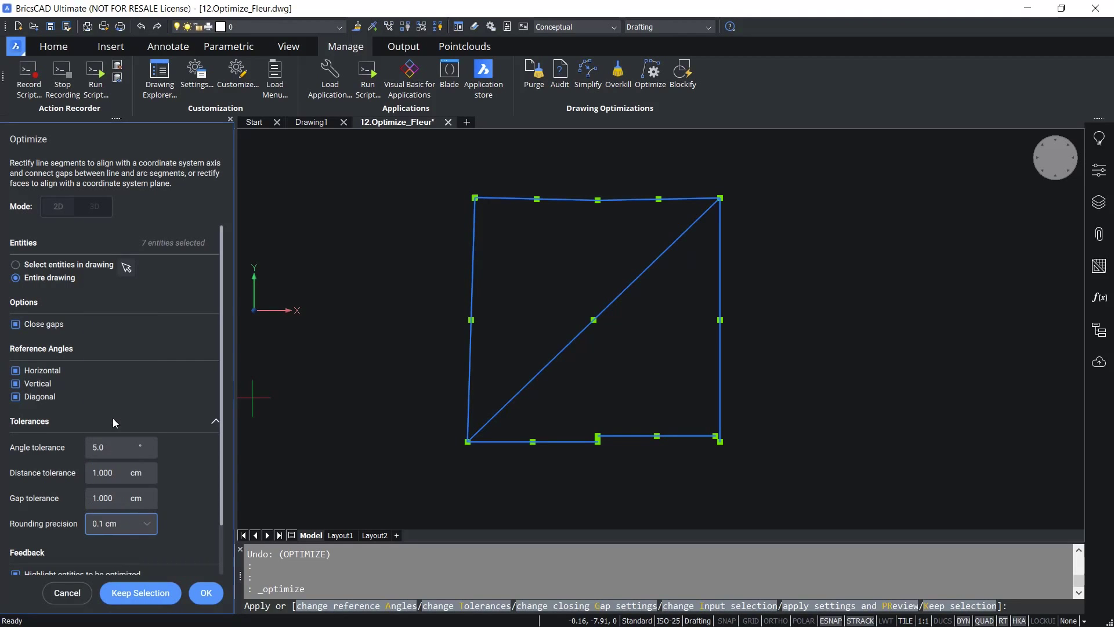
left_click(201, 596)
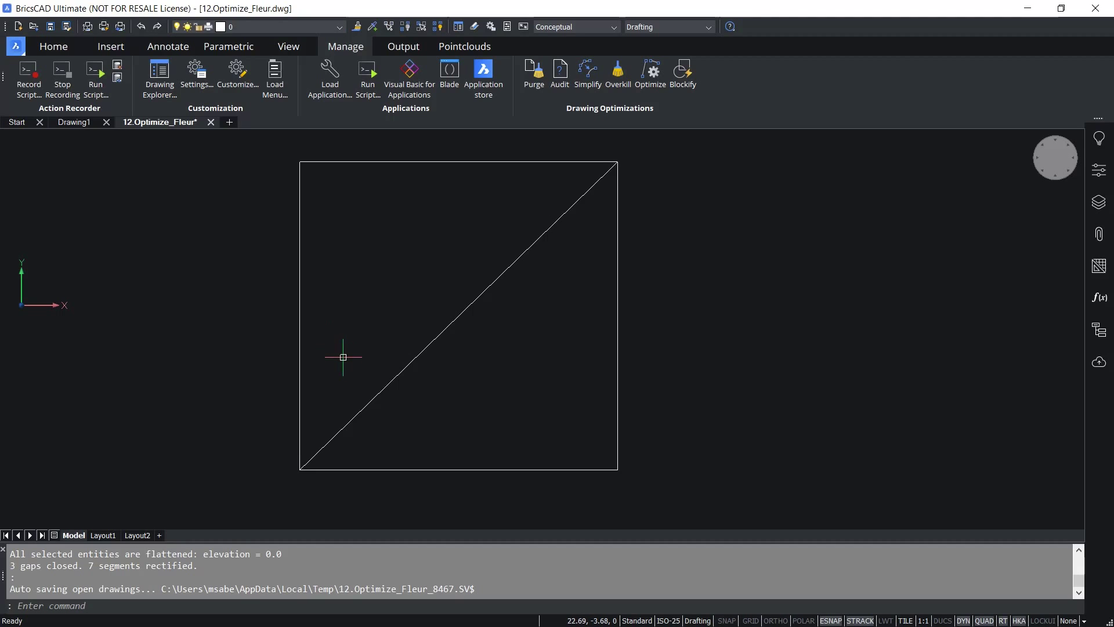
key("Return")
key("Escape")
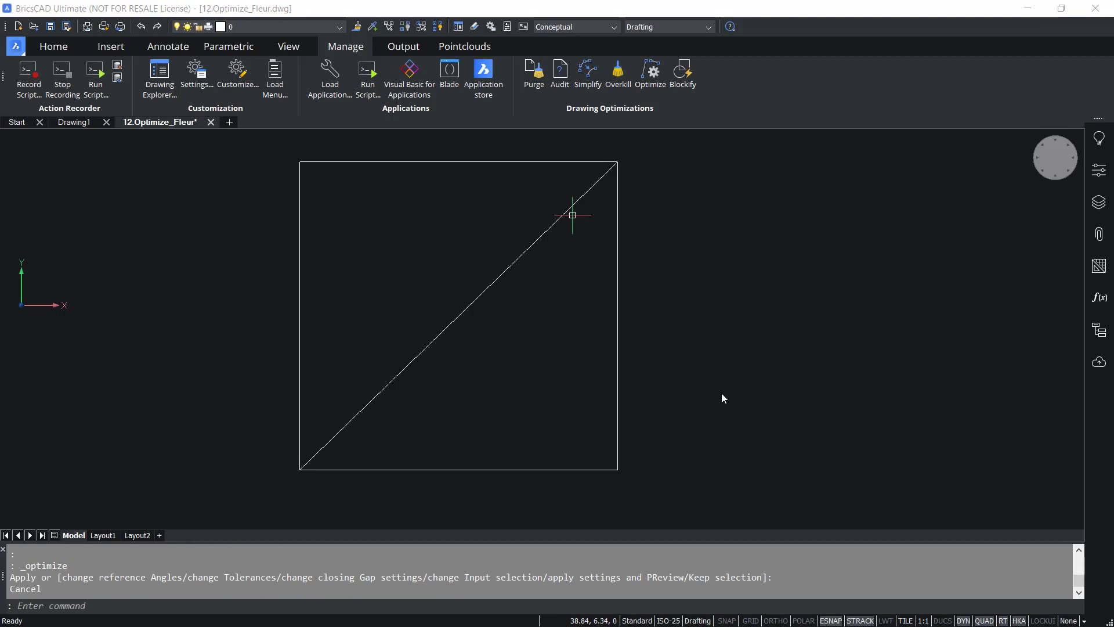